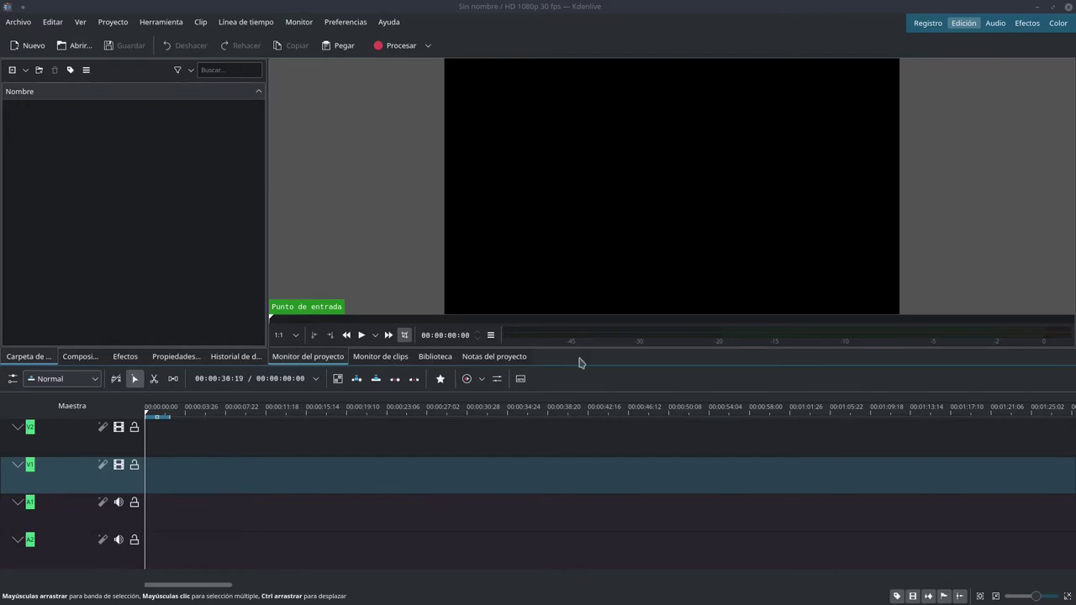
Step: Review the Registro, Edición, Audio, Efectos and Color workspace layouts, finishing on Edición
{"action": "left_click", "coordinate": [928, 23]}
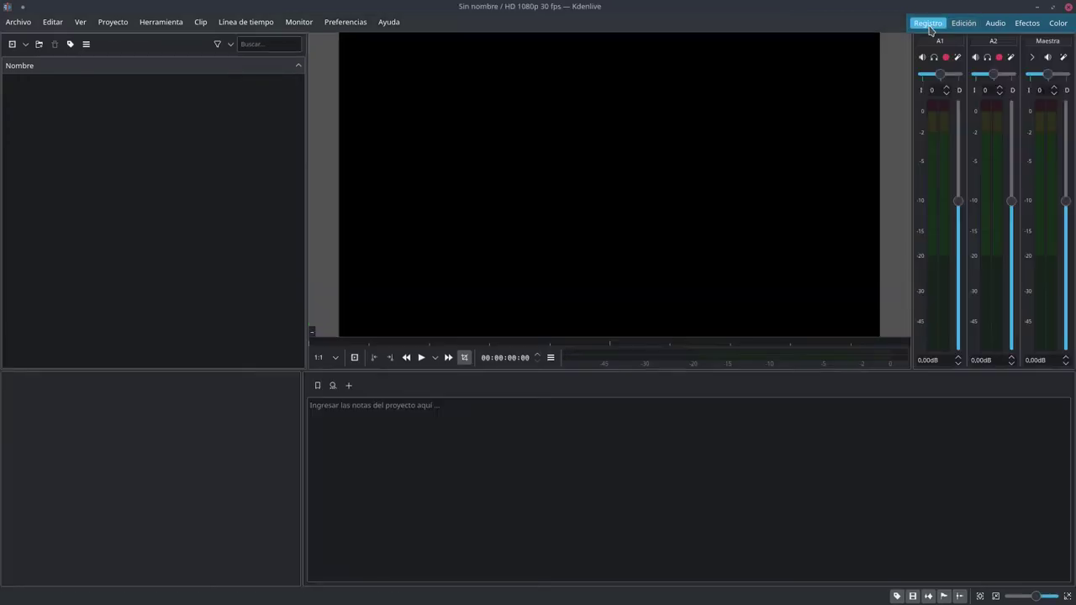
{"action": "left_click", "coordinate": [964, 23]}
{"action": "left_click", "coordinate": [996, 23]}
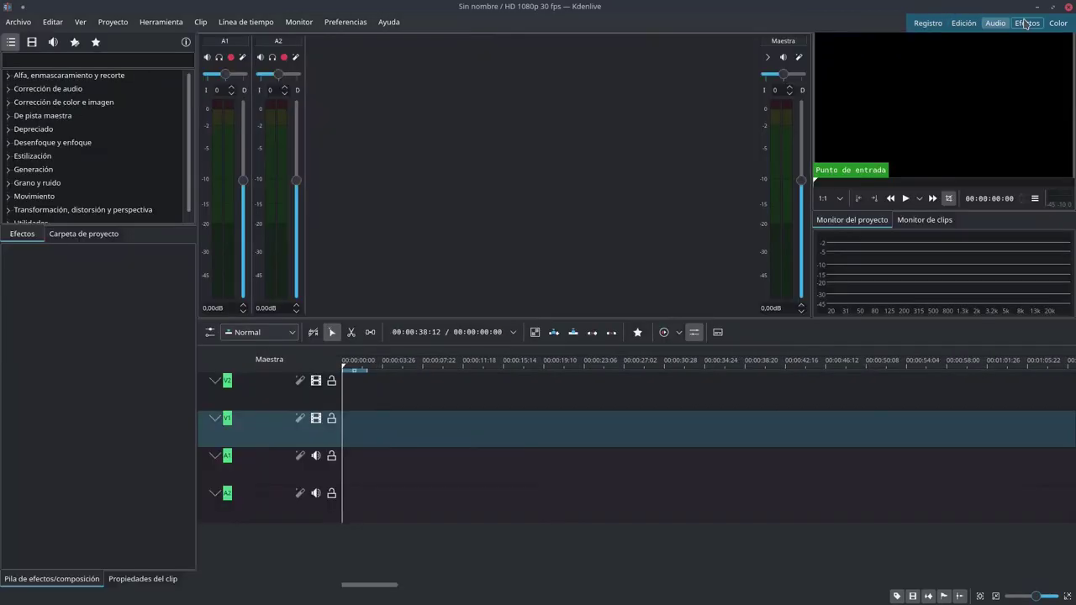
{"action": "left_click", "coordinate": [1025, 23]}
{"action": "left_click", "coordinate": [1058, 22]}
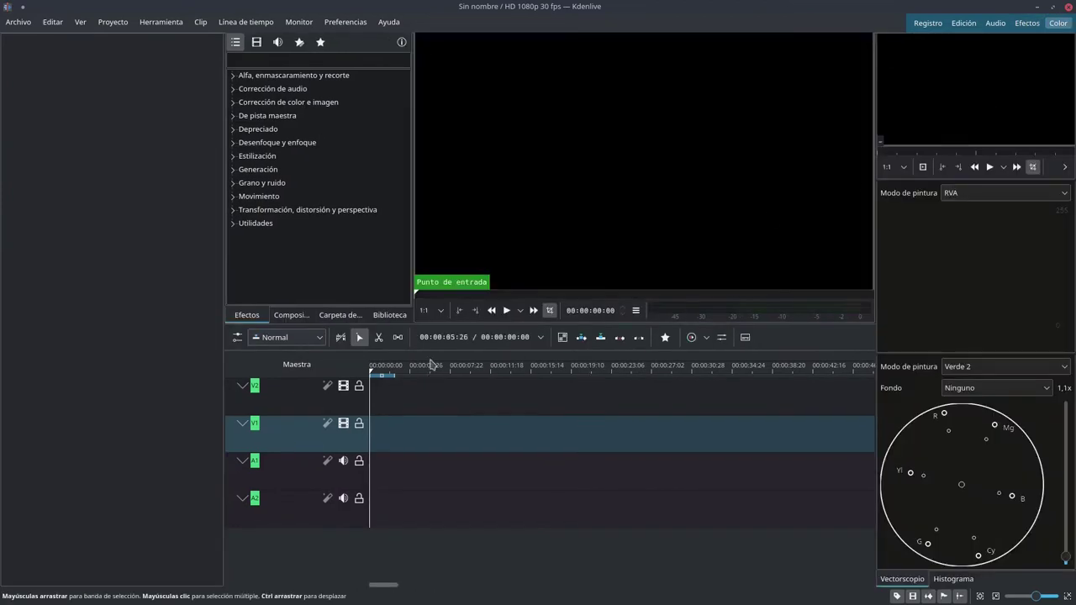
{"action": "left_click", "coordinate": [928, 23]}
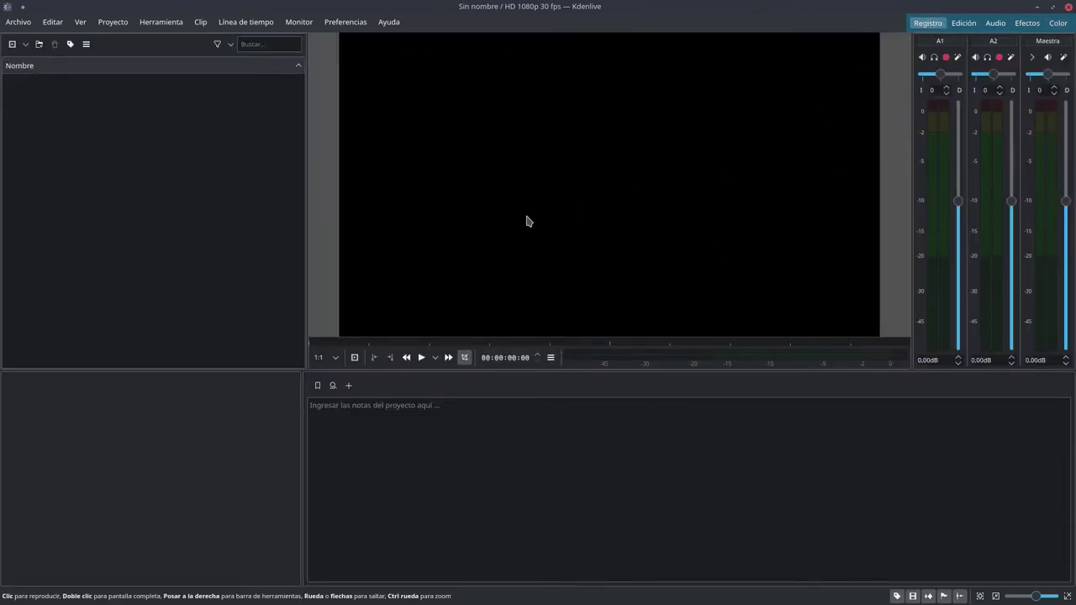
{"action": "left_click", "coordinate": [964, 23]}
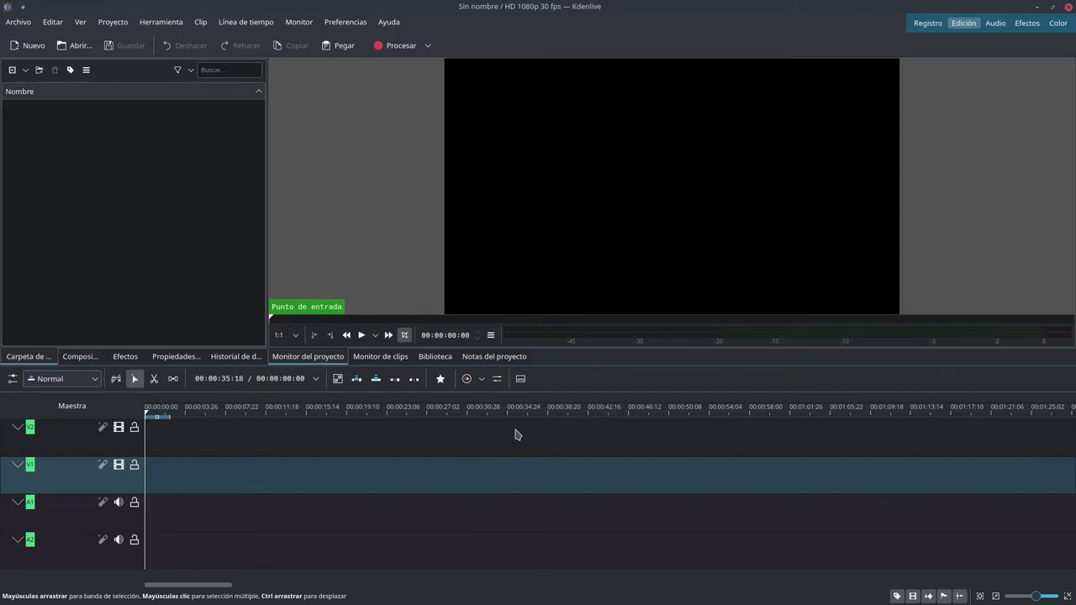
Step: Try docking the clip monitor between the project bin and the project monitor with adjusted widths, and restore the Edición layout
{"action": "left_click", "coordinate": [385, 359]}
{"action": "left_click_drag", "start_coordinate": [388, 356], "coordinate": [387, 182]}
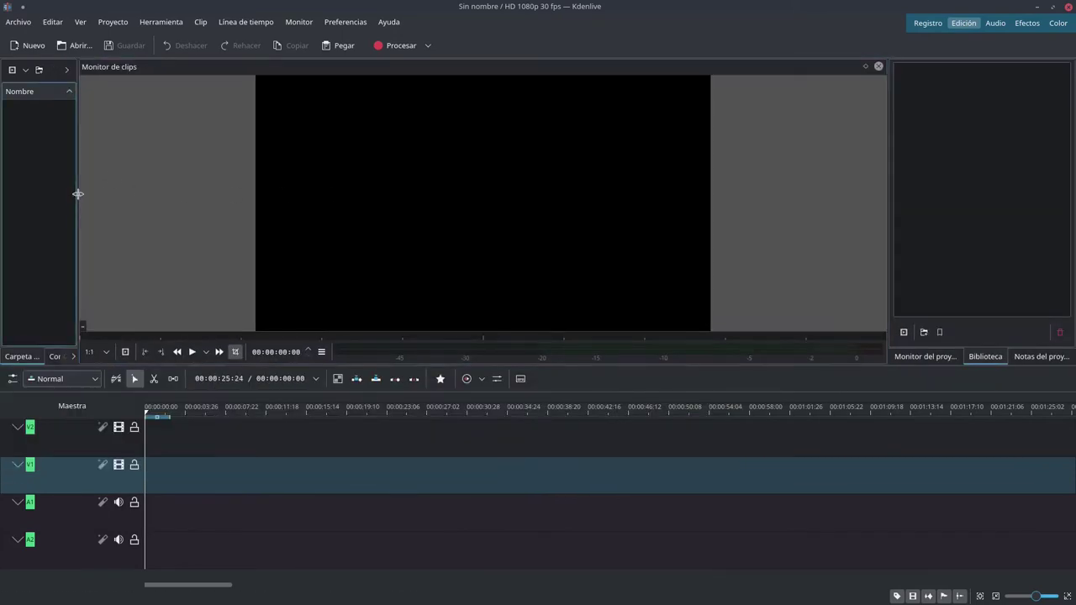
{"action": "left_click_drag", "start_coordinate": [76, 193], "coordinate": [313, 190]}
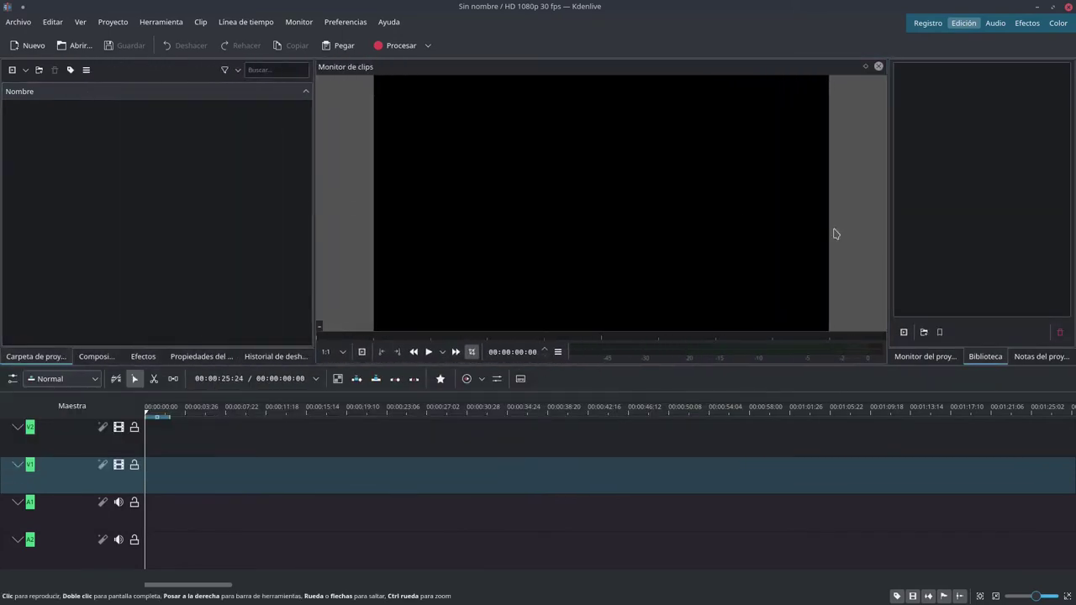
{"action": "left_click", "coordinate": [941, 360]}
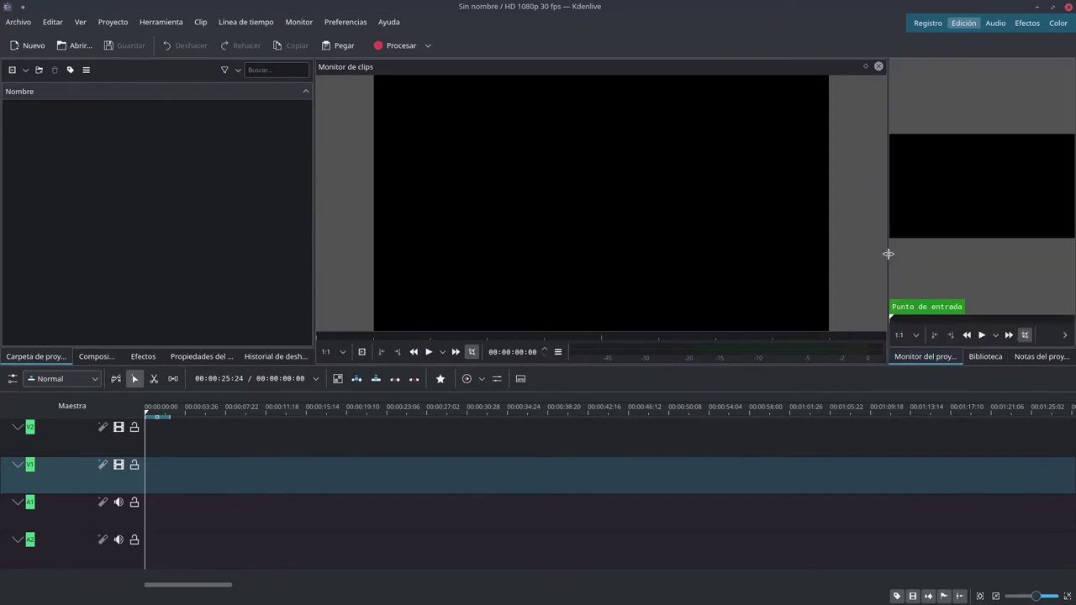
{"action": "left_click_drag", "start_coordinate": [887, 257], "coordinate": [729, 280]}
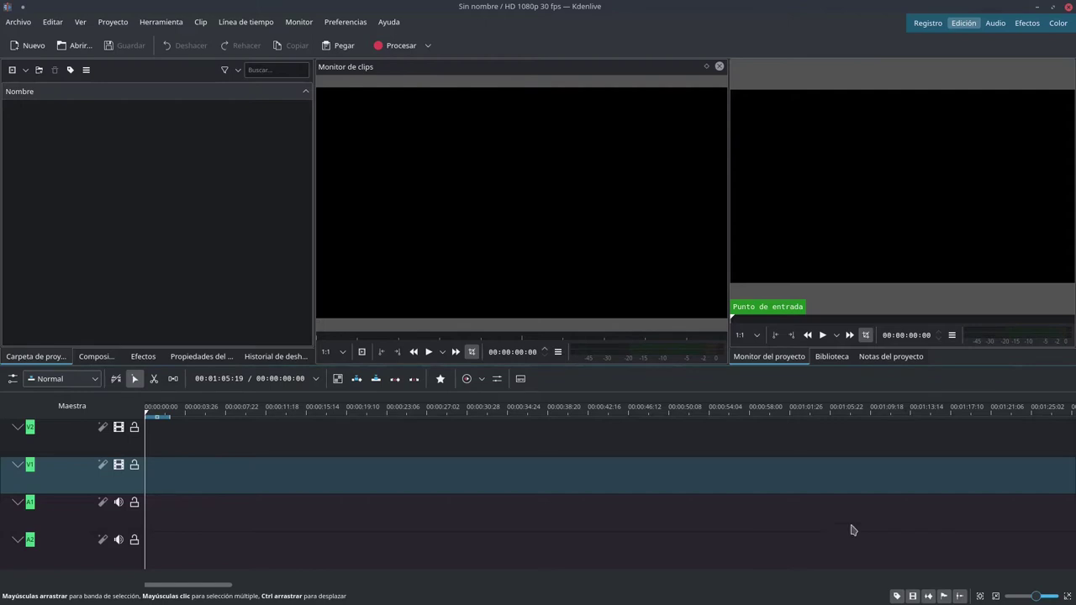
{"action": "left_click", "coordinate": [964, 25]}
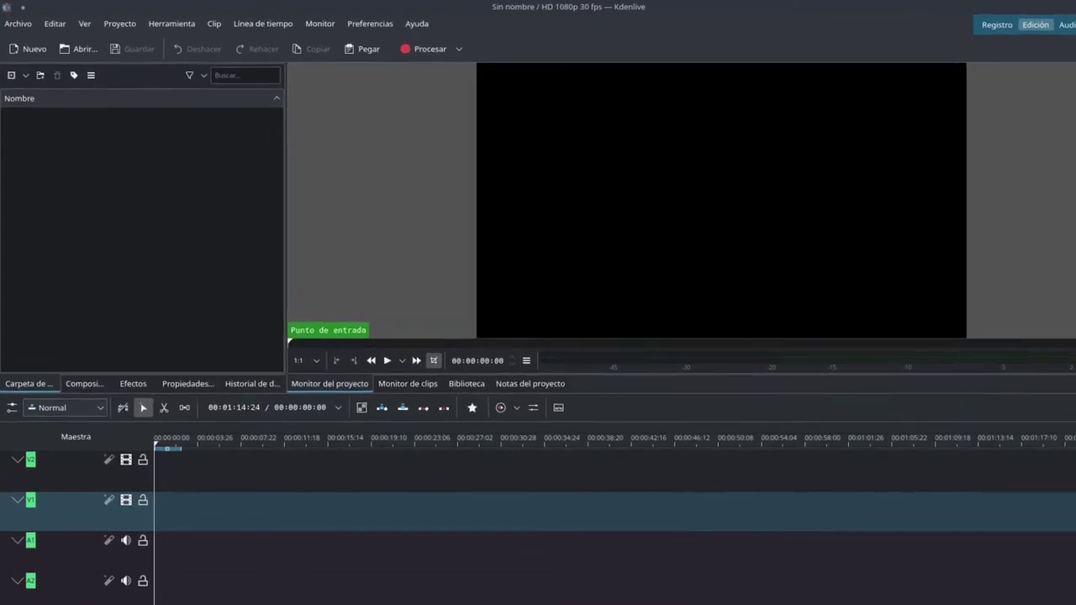
{"action": "left_click", "coordinate": [97, 31]}
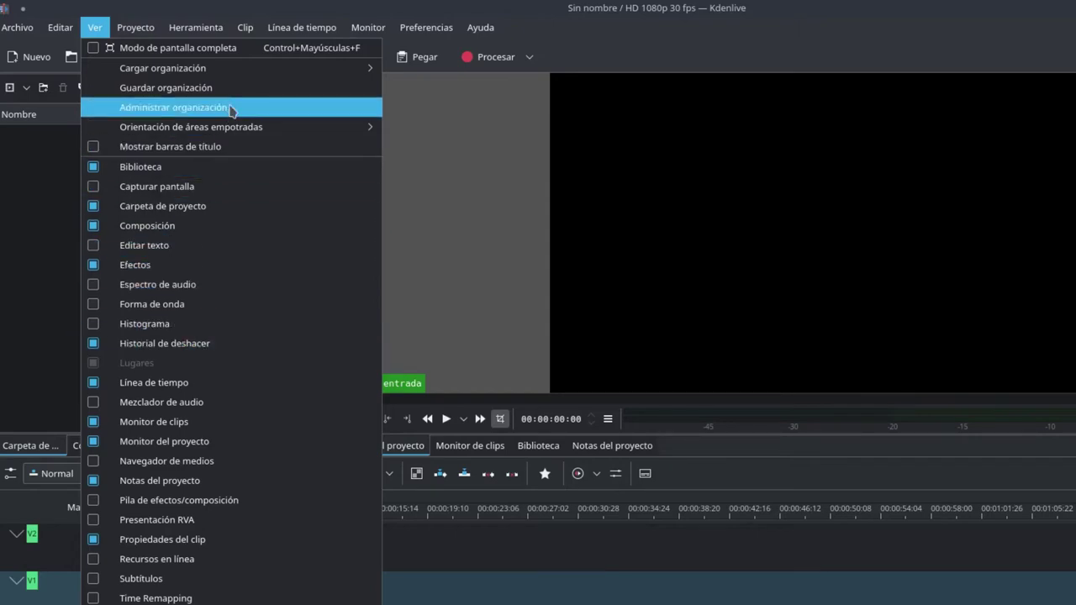
{"action": "mouse_move", "coordinate": [224, 69]}
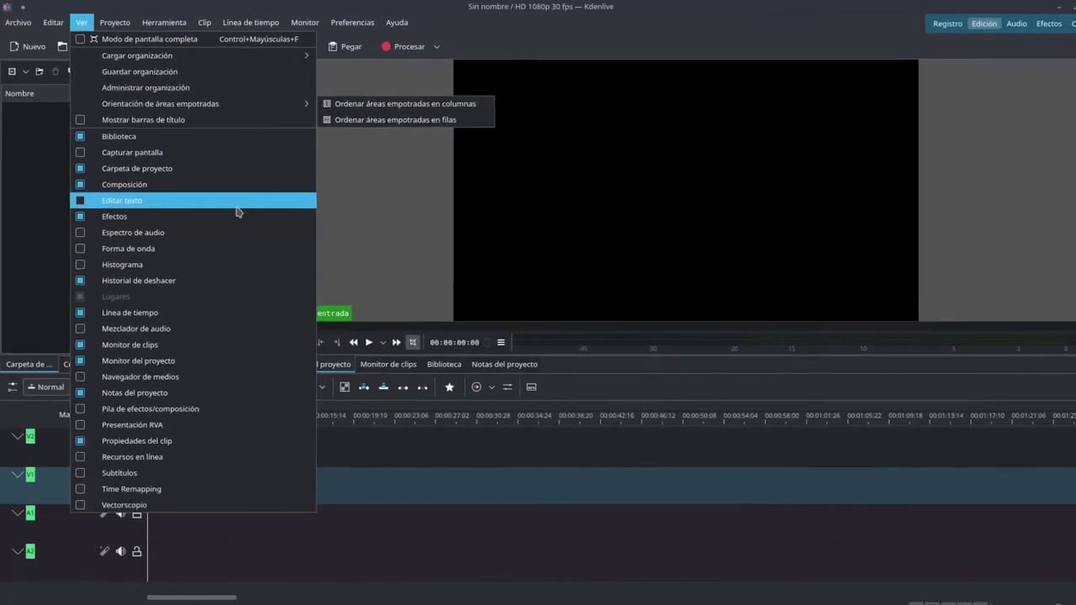
{"action": "left_click", "coordinate": [367, 191]}
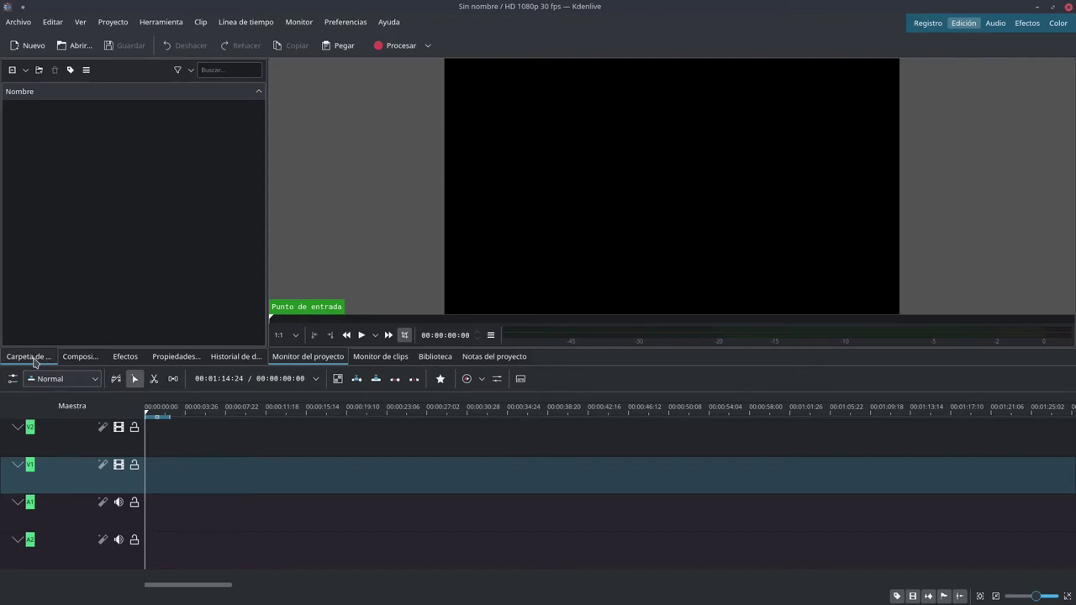
Step: Try docking the project bin above the effects list, and restore the Edición layout
{"action": "left_click_drag", "start_coordinate": [33, 360], "coordinate": [127, 87]}
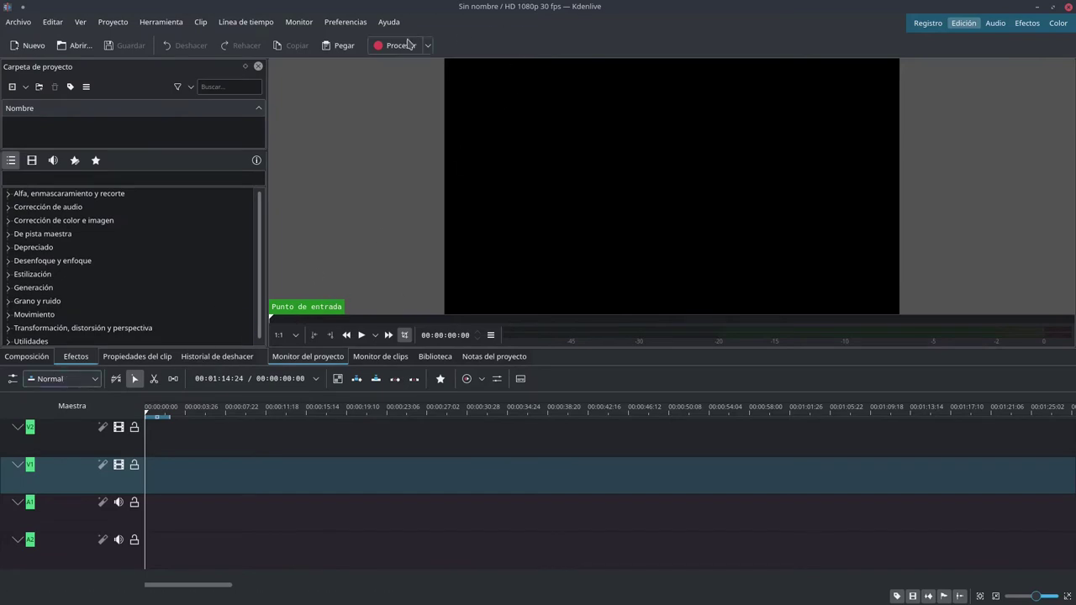
{"action": "left_click", "coordinate": [964, 23]}
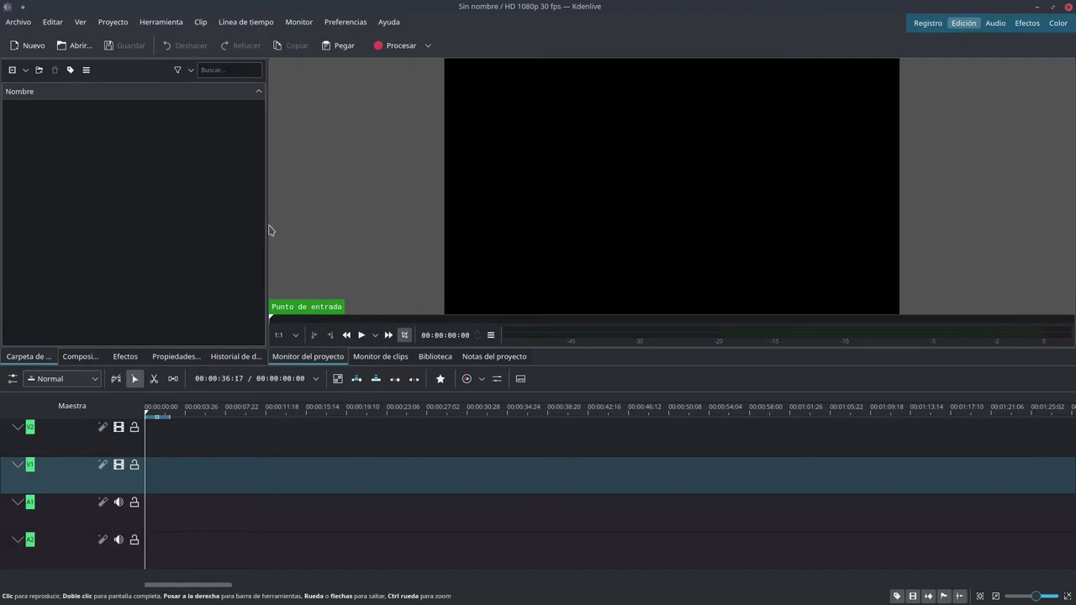
Step: Narrow the project bin and lower the boundary between the monitor and the timeline to enlarge the project monitor
{"action": "left_click_drag", "start_coordinate": [269, 233], "coordinate": [236, 223]}
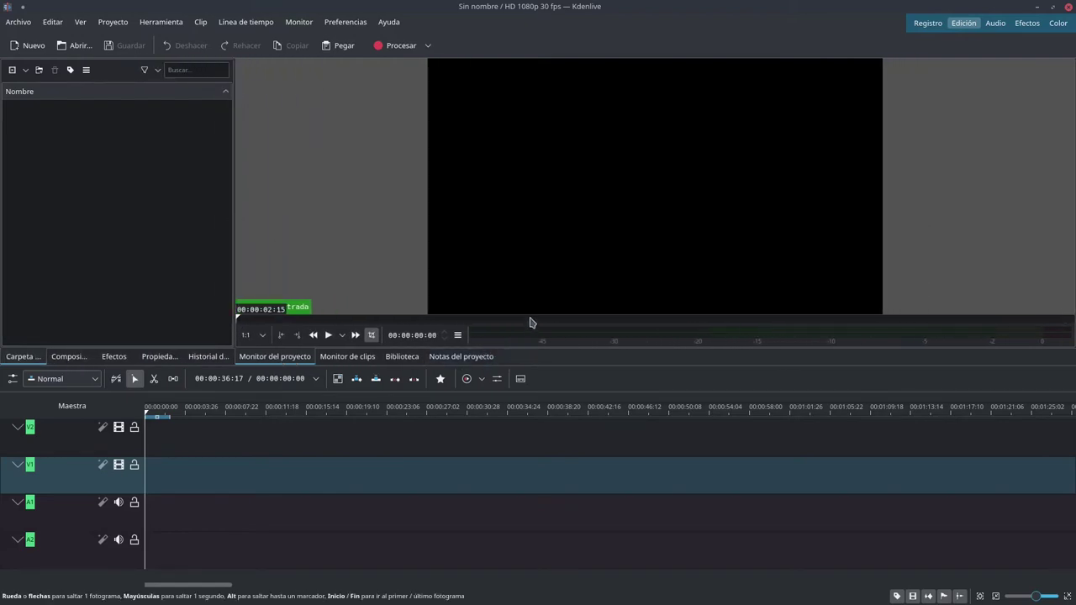
{"action": "left_click_drag", "start_coordinate": [544, 367], "coordinate": [562, 391]}
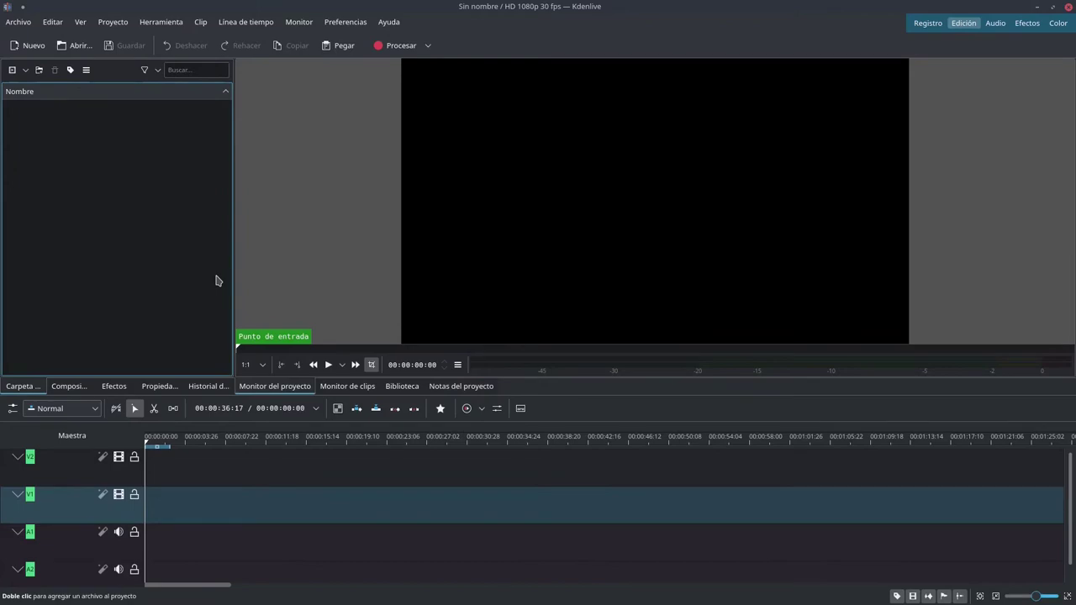
Step: Open the dialog for saving the current layout and cancel it without saving
{"action": "left_click", "coordinate": [80, 22]}
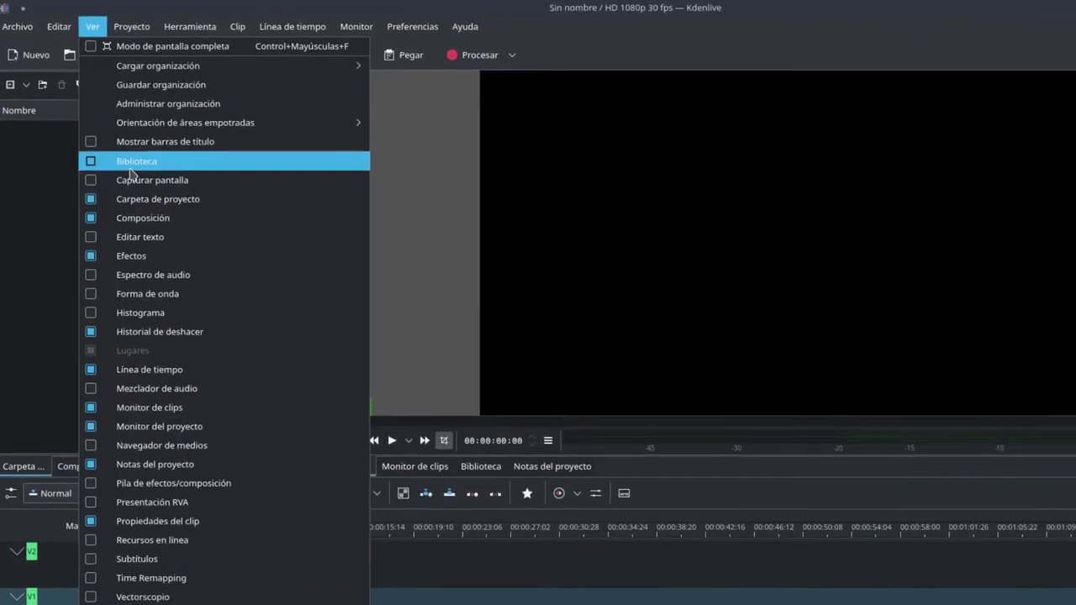
{"action": "left_click", "coordinate": [130, 162]}
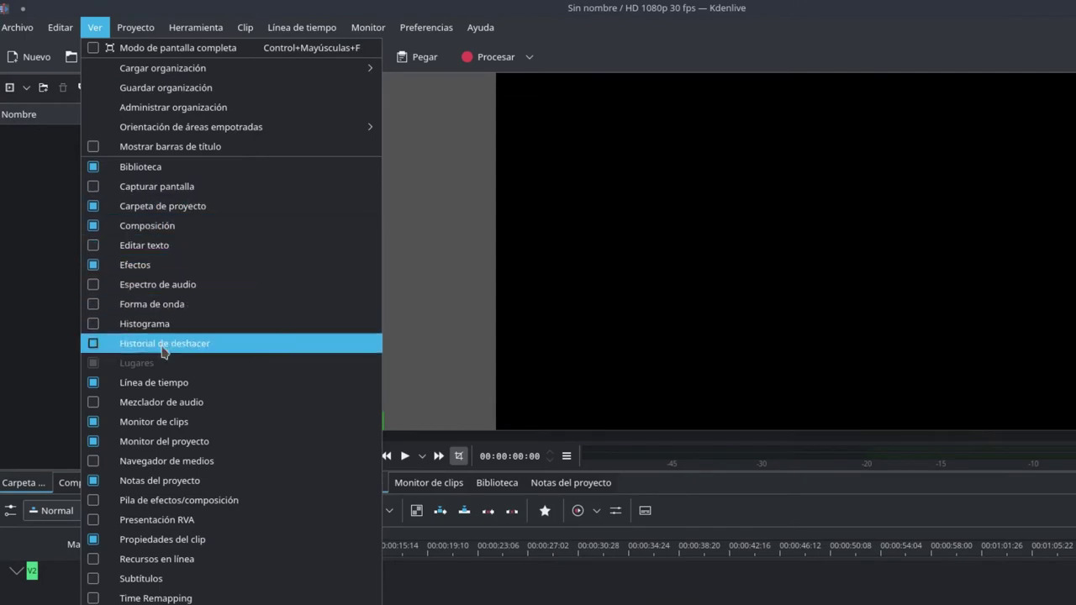
{"action": "left_click", "coordinate": [164, 347]}
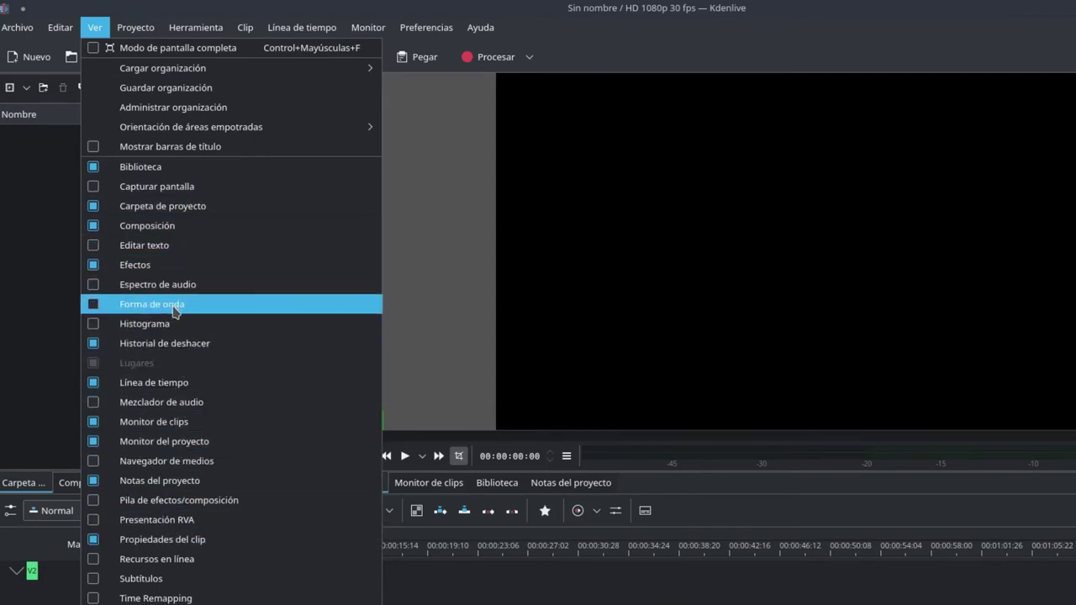
{"action": "left_click", "coordinate": [254, 382]}
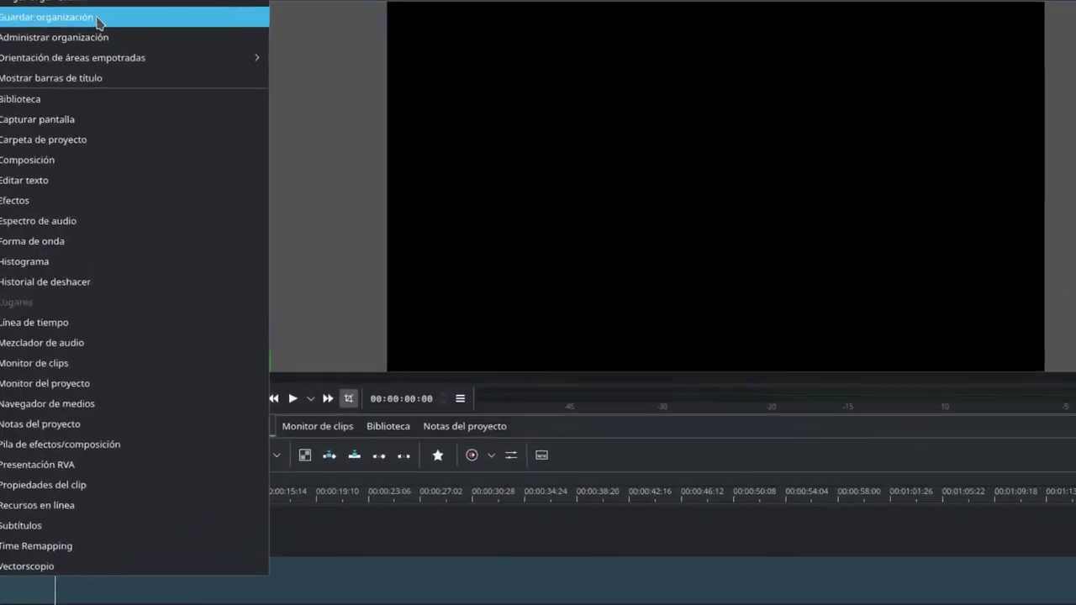
{"action": "left_click", "coordinate": [187, 75]}
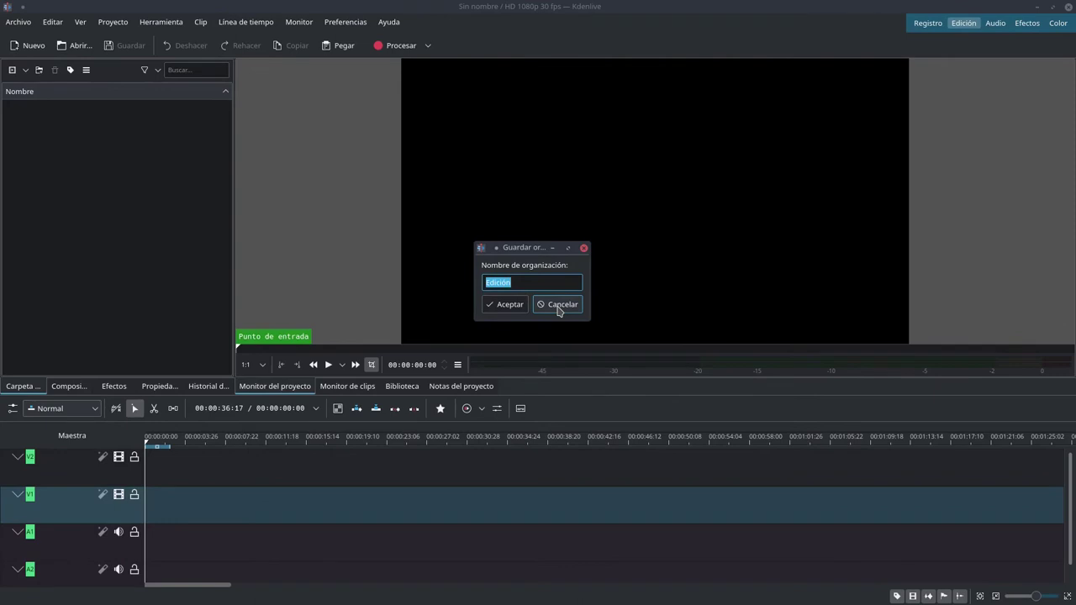
{"action": "left_click", "coordinate": [560, 305]}
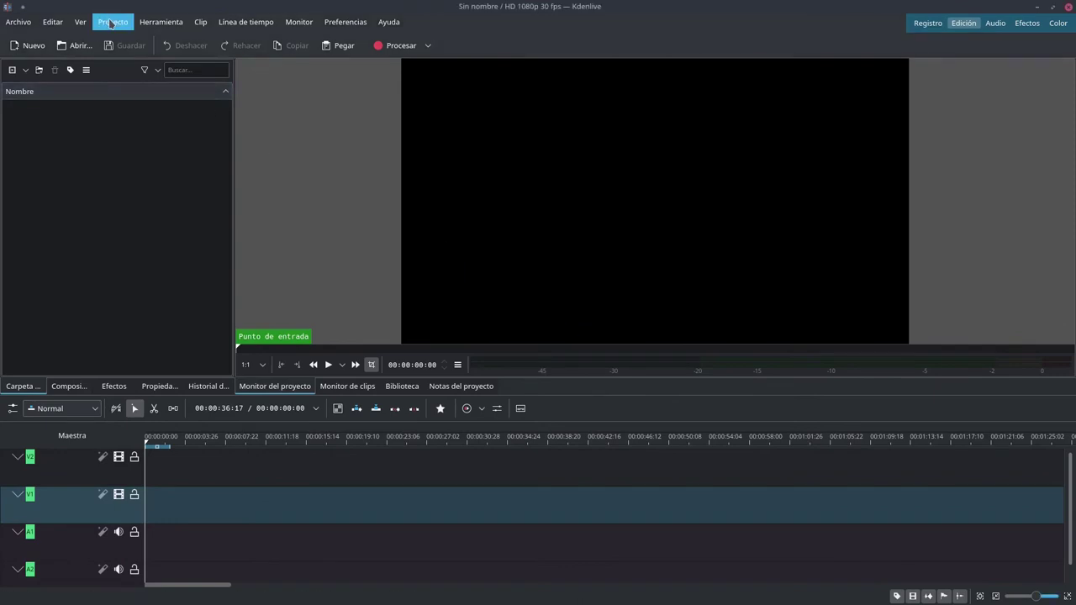
Step: Examine the list of current layouts in the layout manager and close it
{"action": "left_click", "coordinate": [80, 21]}
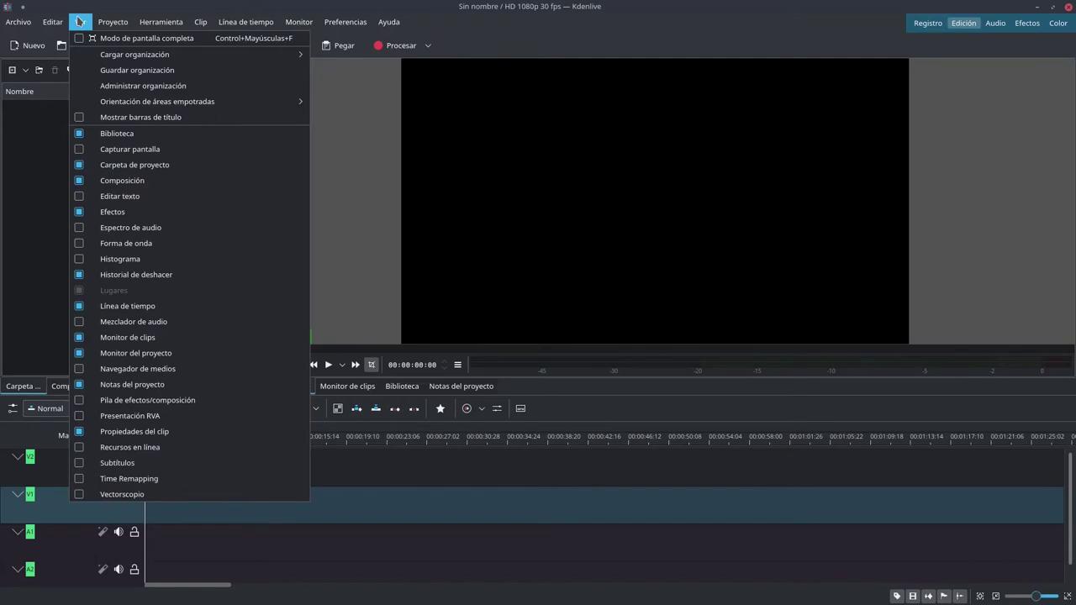
{"action": "left_click", "coordinate": [177, 87]}
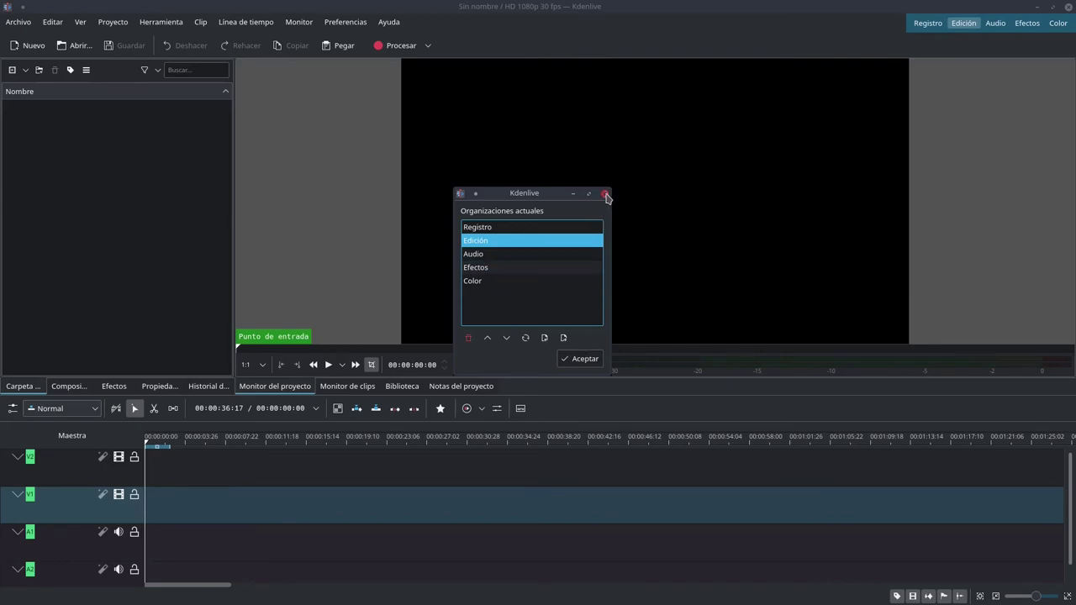
{"action": "left_click", "coordinate": [605, 195]}
Step: Dock the composition list in its own column beside the project bin, and move the project notes into the project bin's group
{"action": "mouse_move", "coordinate": [233, 286]}
{"action": "left_mouse_down"}
{"action": "mouse_move", "coordinate": [278, 291]}
{"action": "mouse_move", "coordinate": [247, 291]}
{"action": "left_mouse_up"}
{"action": "left_click_drag", "start_coordinate": [80, 387], "coordinate": [364, 109]}
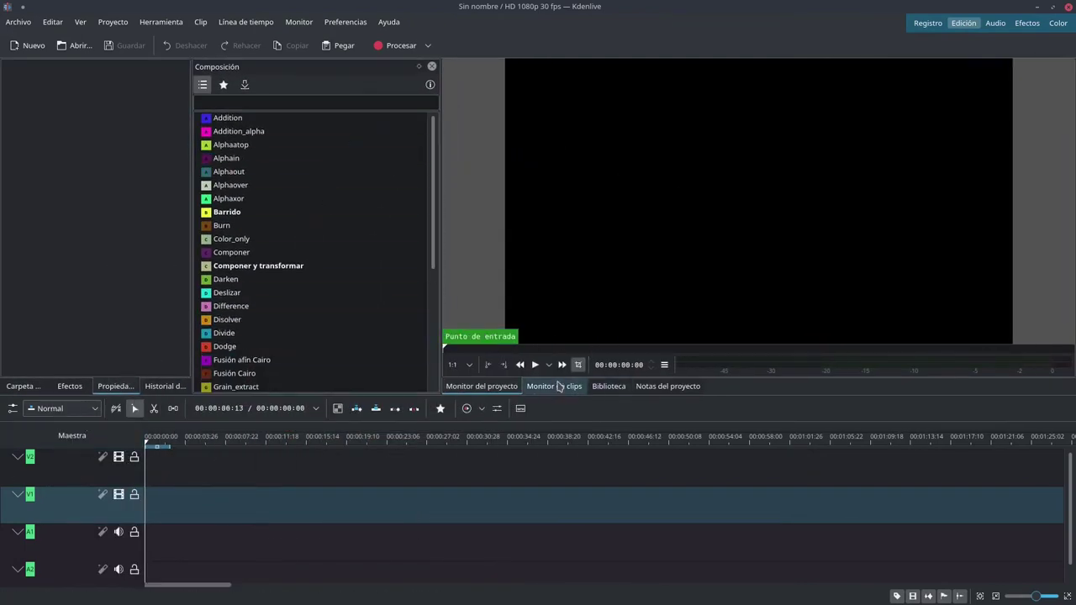
{"action": "left_click_drag", "start_coordinate": [664, 387], "coordinate": [76, 196]}
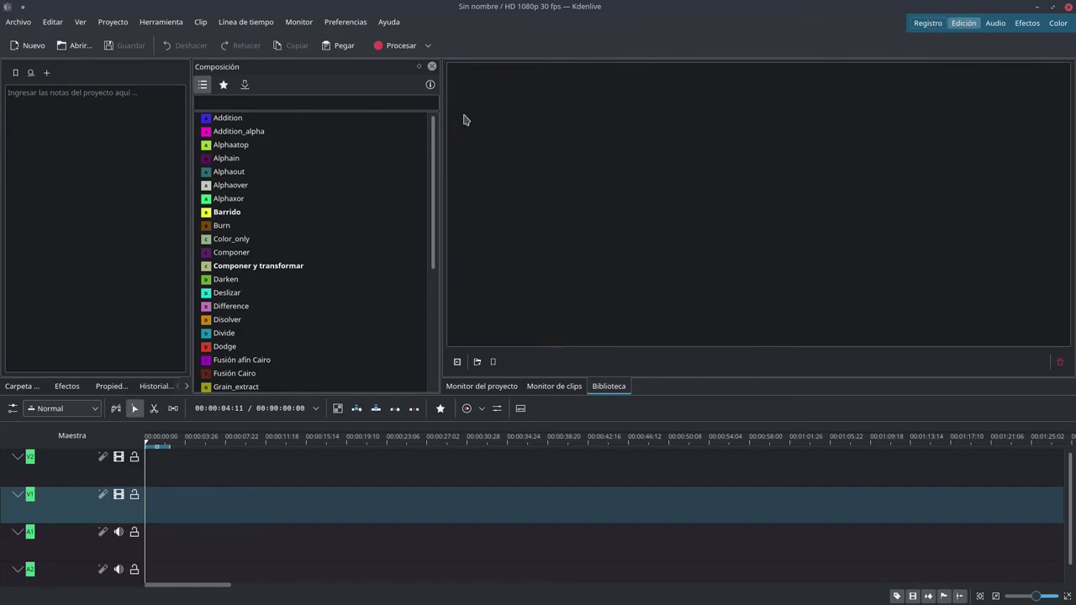
Step: Open the dialog for saving the rearranged layout, cancel it, and restore the default Edición layout
{"action": "left_click", "coordinate": [80, 26]}
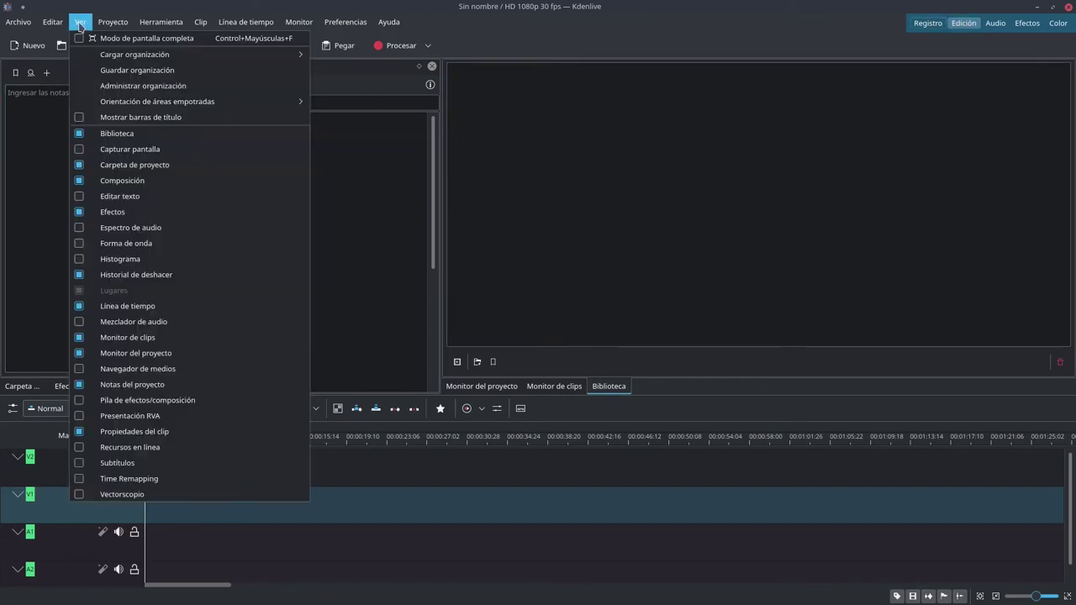
{"action": "left_click", "coordinate": [113, 72]}
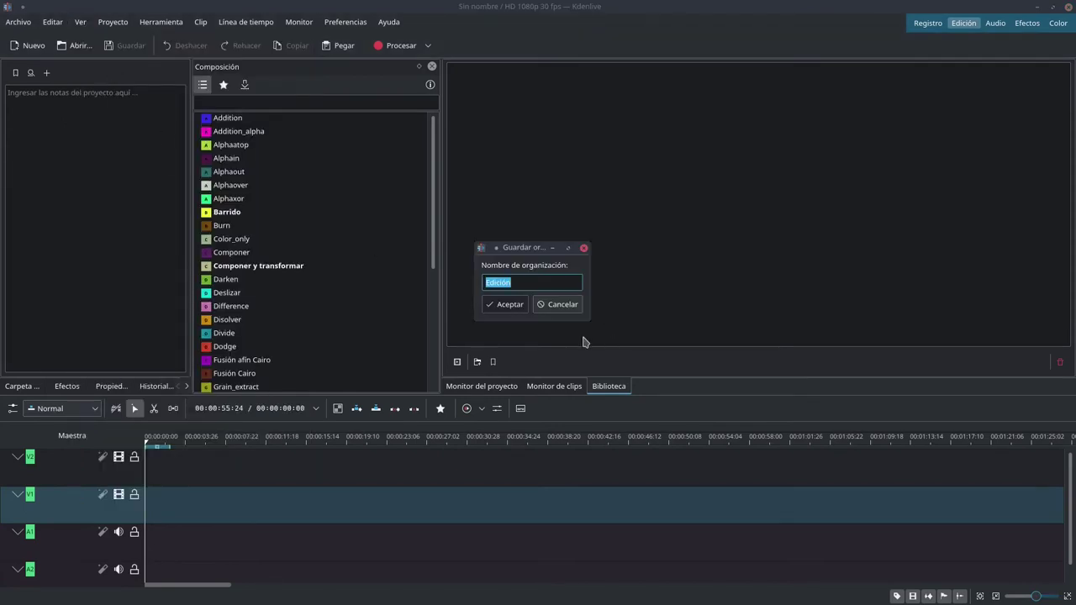
{"action": "left_click", "coordinate": [555, 305]}
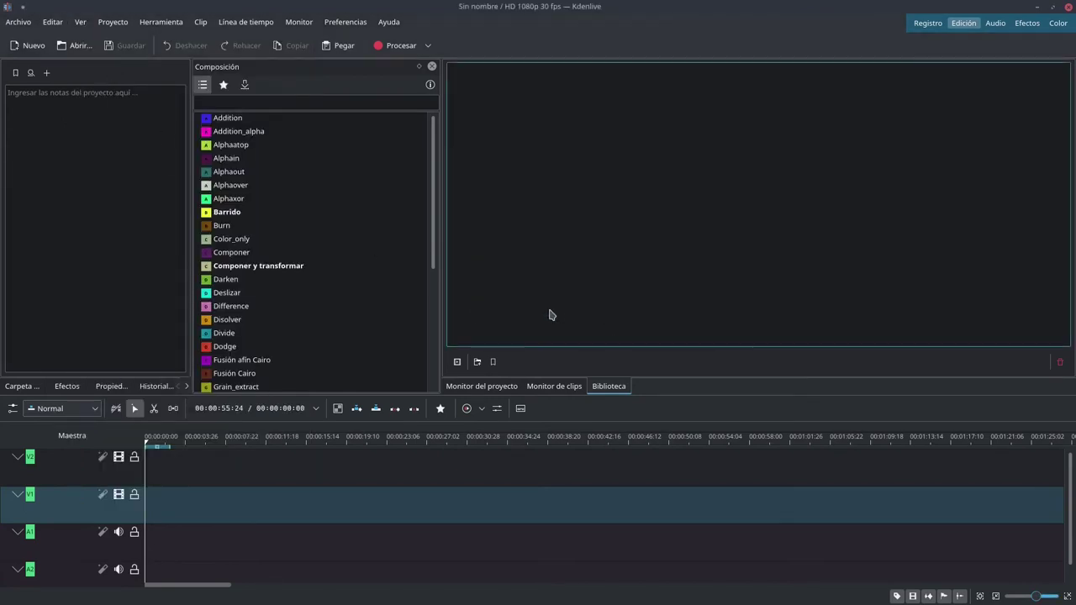
{"action": "left_click", "coordinate": [506, 341]}
{"action": "left_click", "coordinate": [967, 26]}
{"action": "left_click", "coordinate": [967, 27]}
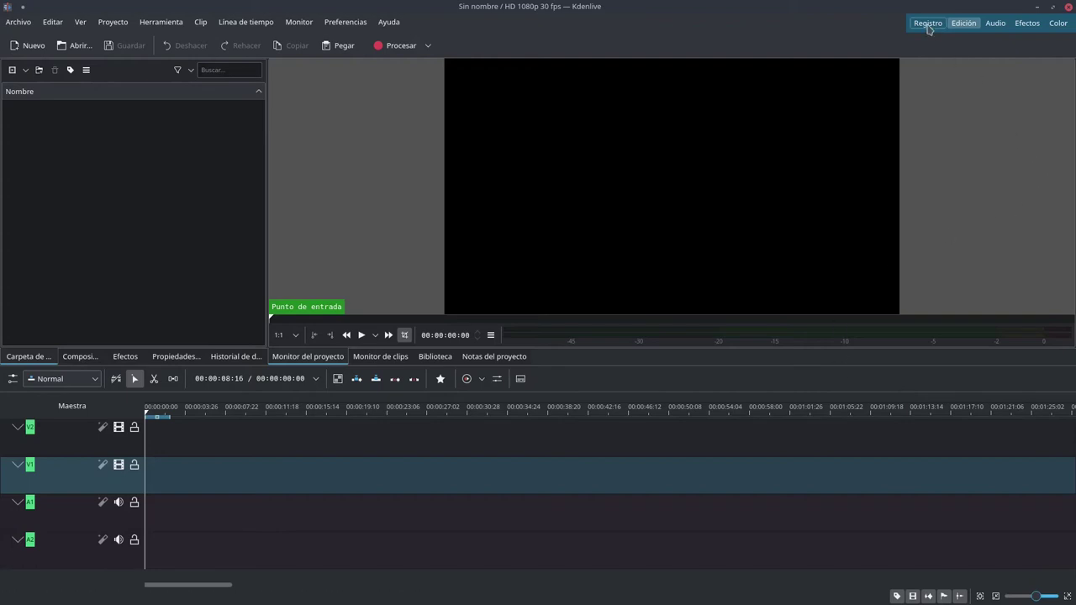
Step: View the Audio and Efectos layouts, and expand the De pista maestra effect category to examine its filter
{"action": "left_click", "coordinate": [994, 24]}
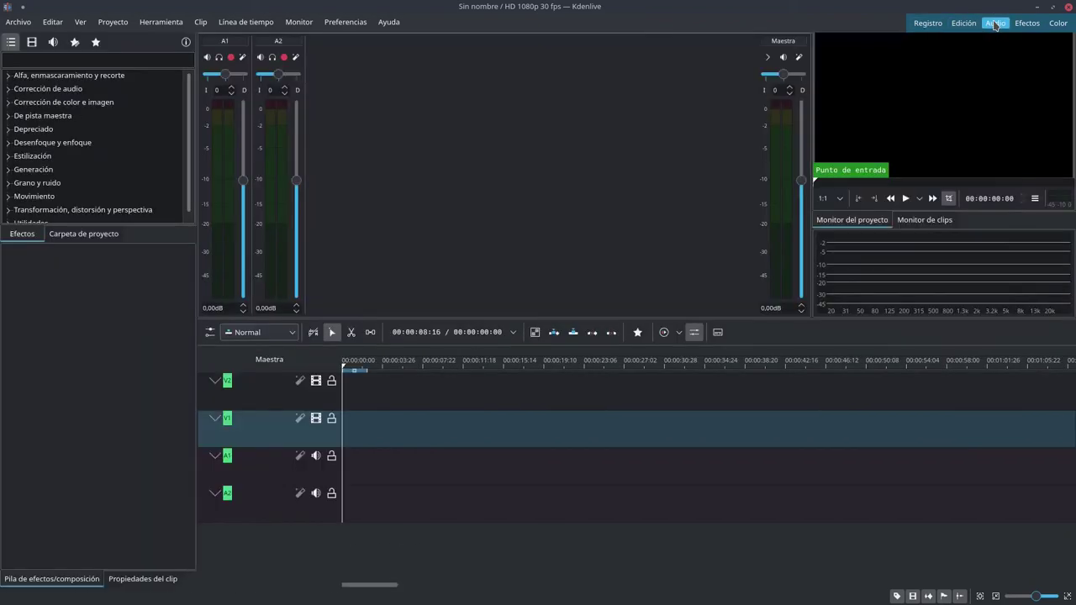
{"action": "left_click", "coordinate": [1028, 22]}
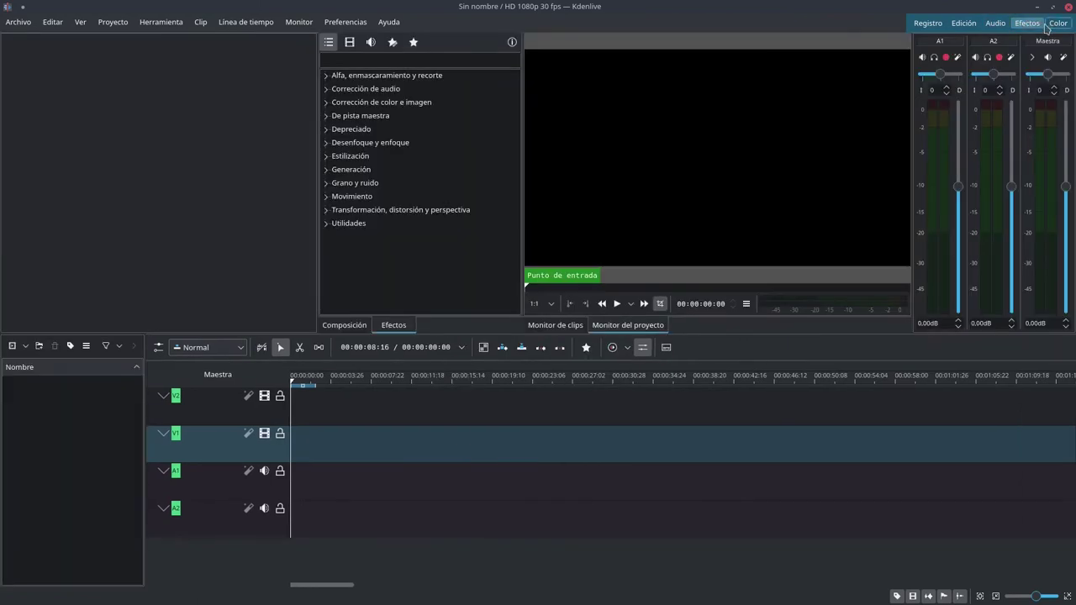
{"action": "left_click", "coordinate": [463, 219]}
{"action": "left_click", "coordinate": [412, 116]}
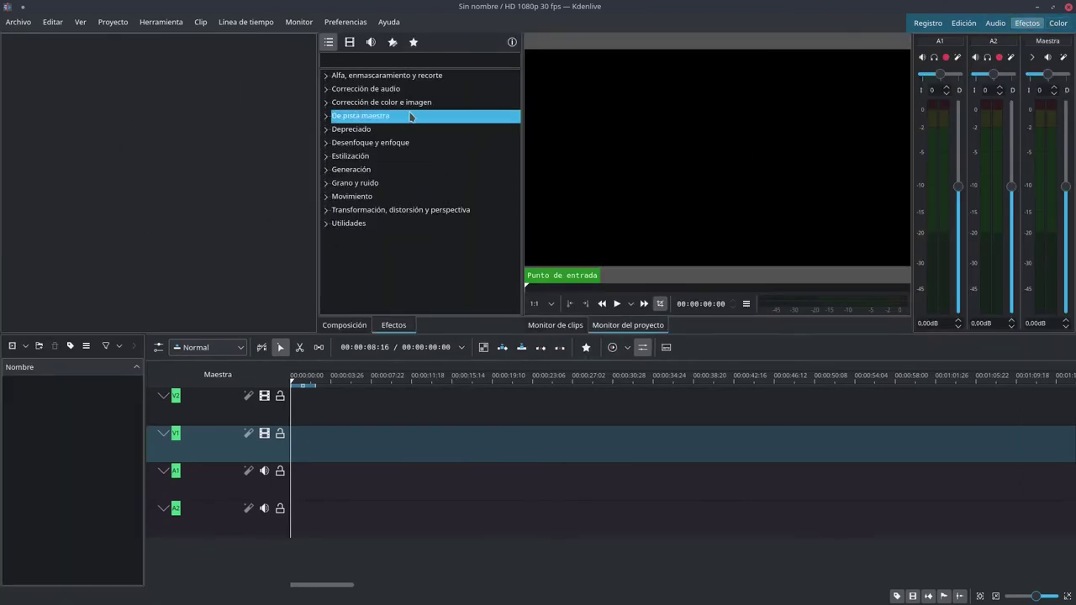
{"action": "double_click", "coordinate": [413, 115]}
{"action": "left_click", "coordinate": [413, 130]}
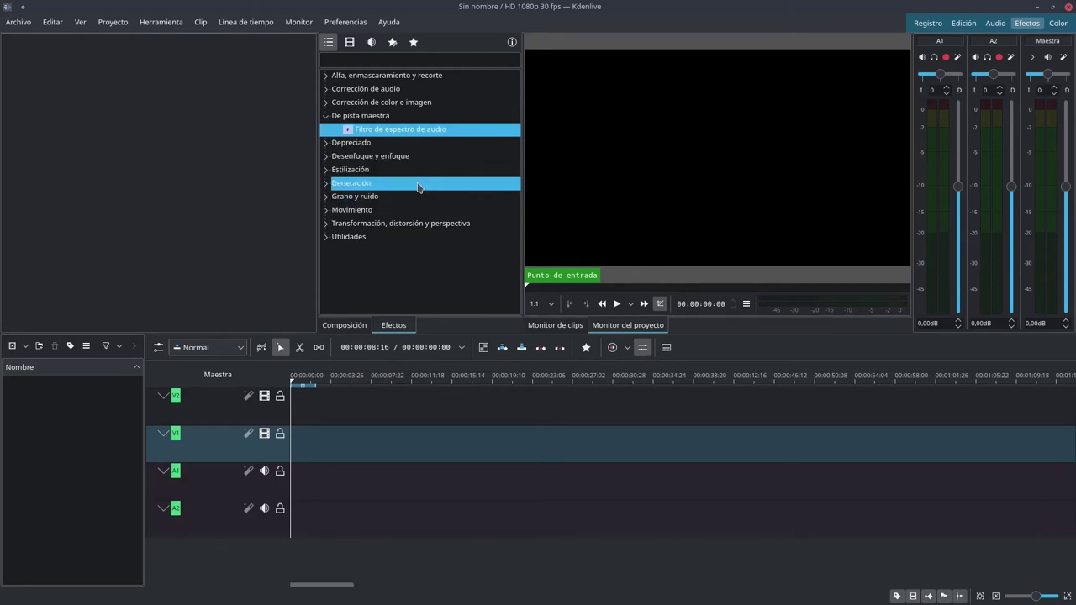
Step: Open the recent project intro21.kdenlive
{"action": "left_click", "coordinate": [21, 23]}
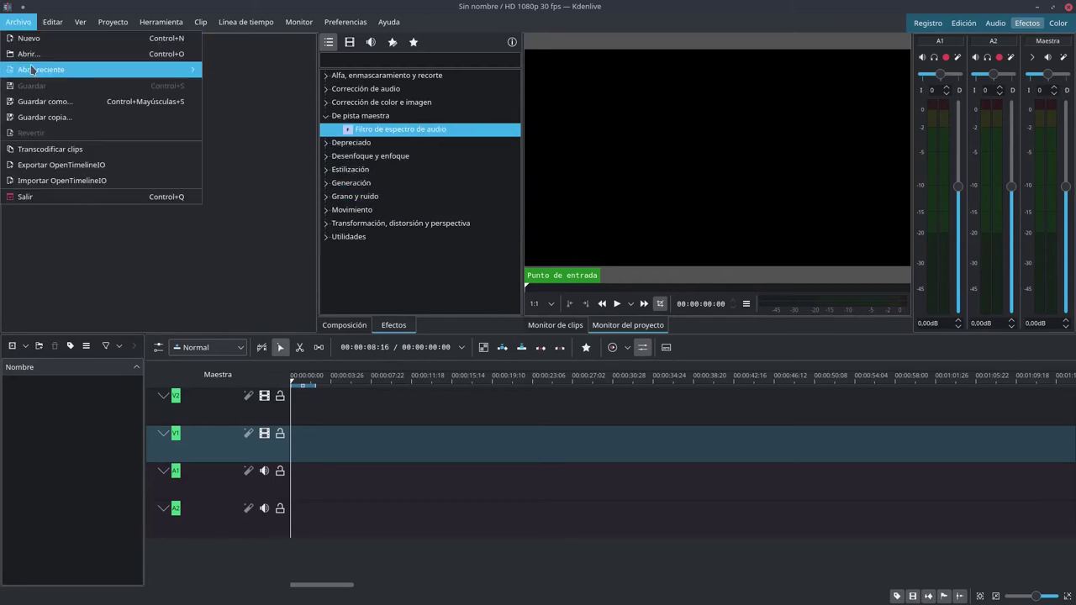
{"action": "mouse_move", "coordinate": [37, 70]}
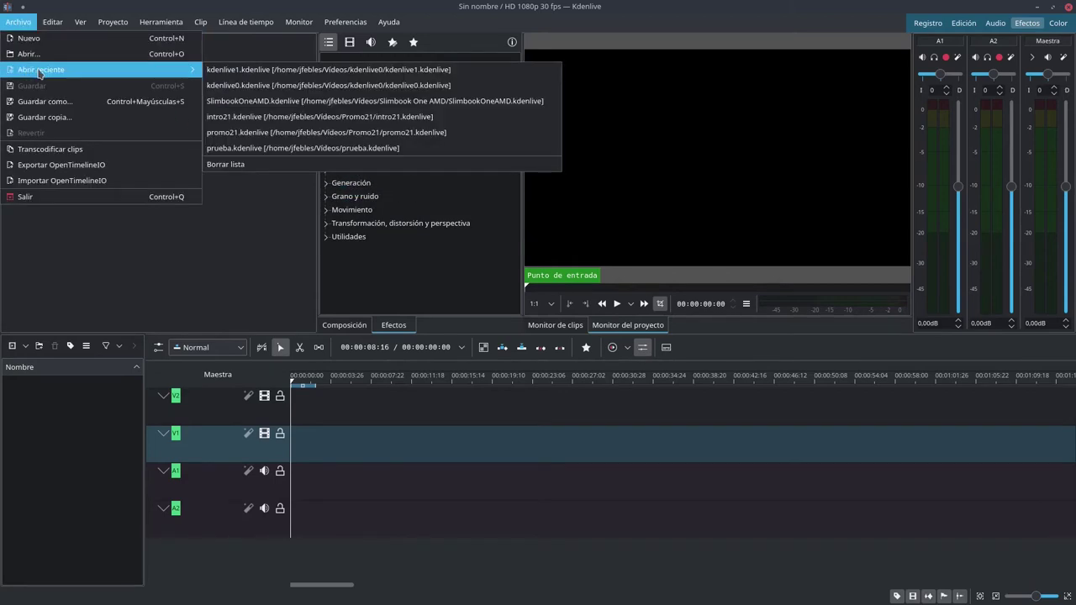
{"action": "left_click", "coordinate": [354, 116]}
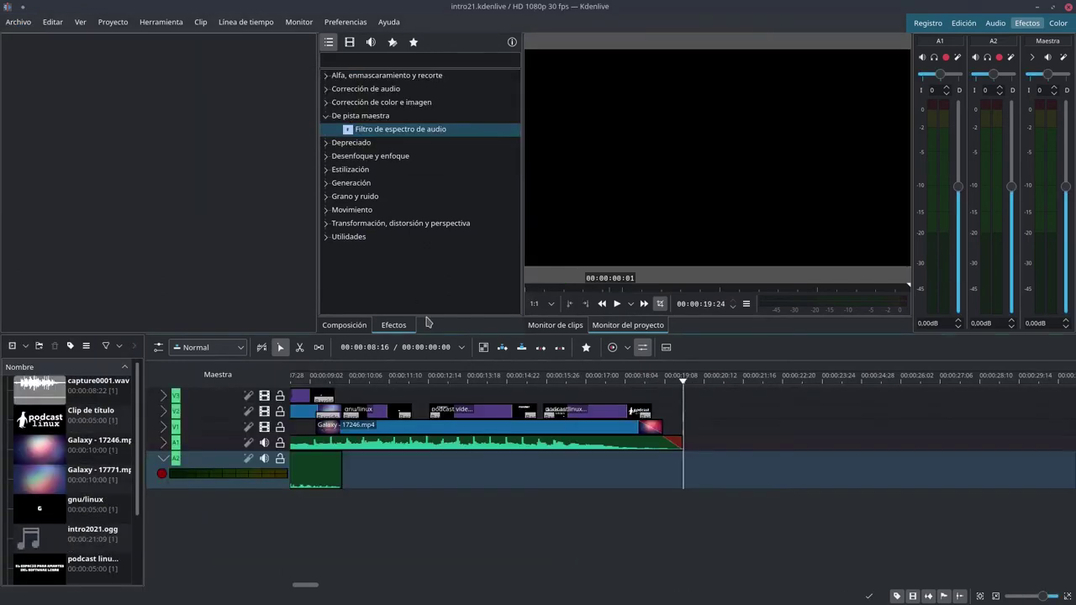
Step: View the project in the Audio, Edición, Registro and Color layouts, moving the playhead to about 00:00:15:12 while in Edición
{"action": "left_click", "coordinate": [996, 24]}
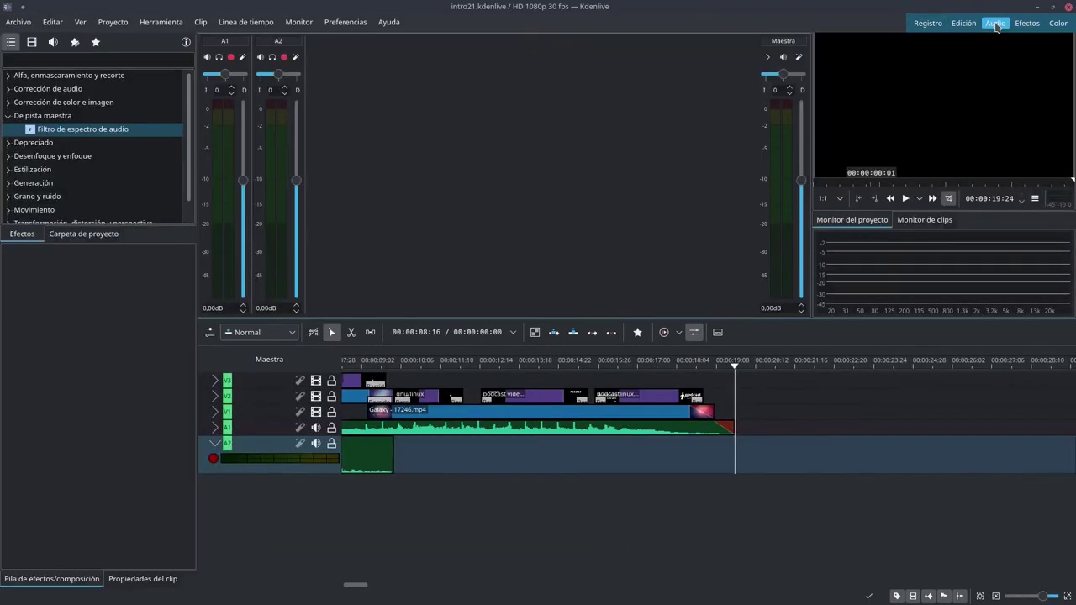
{"action": "left_click", "coordinate": [965, 23]}
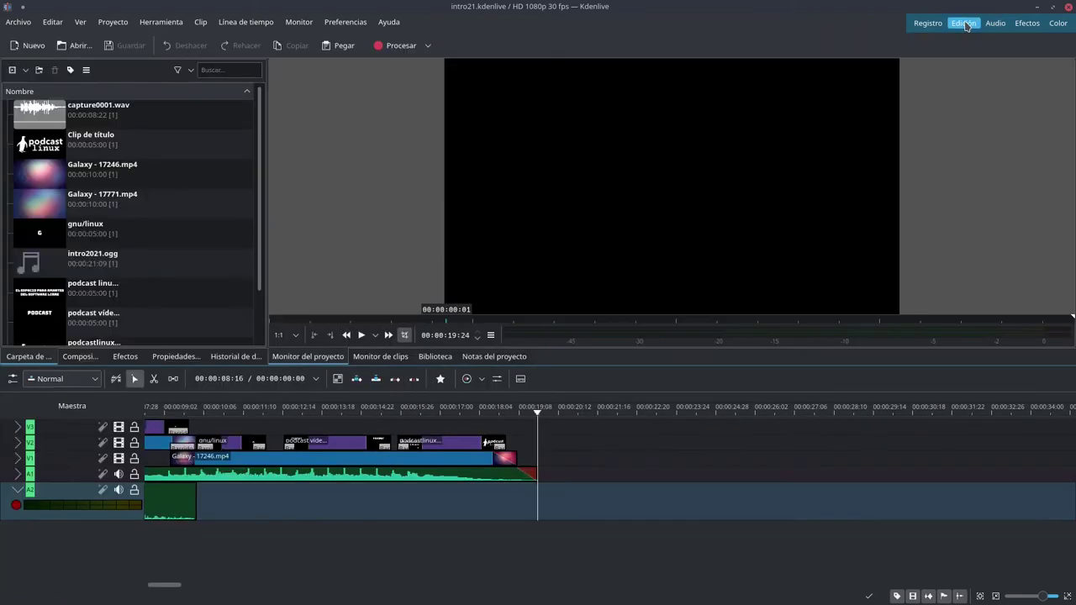
{"action": "left_click", "coordinate": [386, 411]}
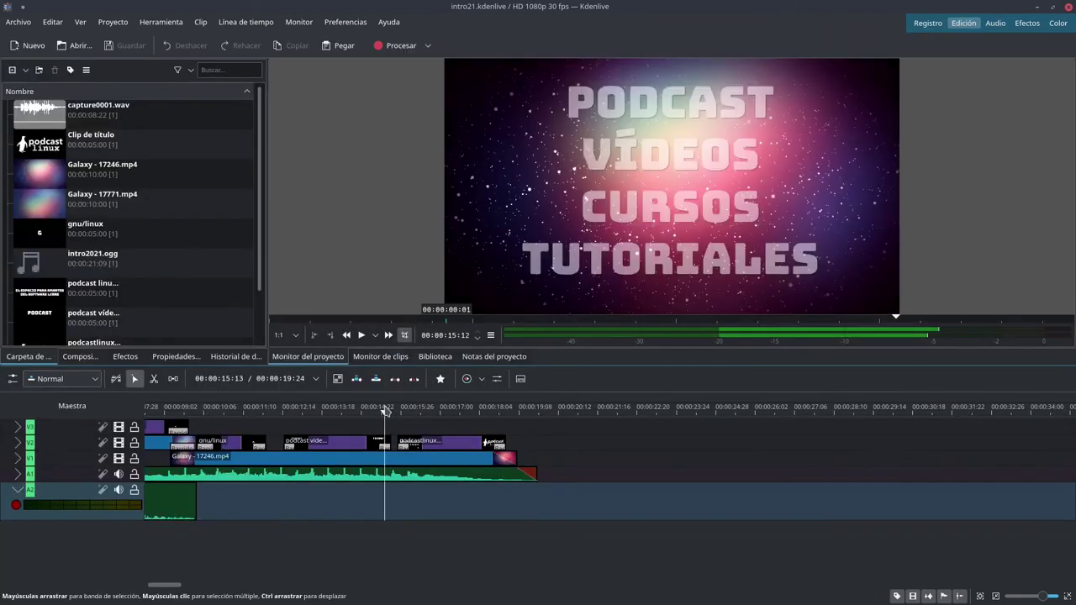
{"action": "left_click", "coordinate": [925, 24]}
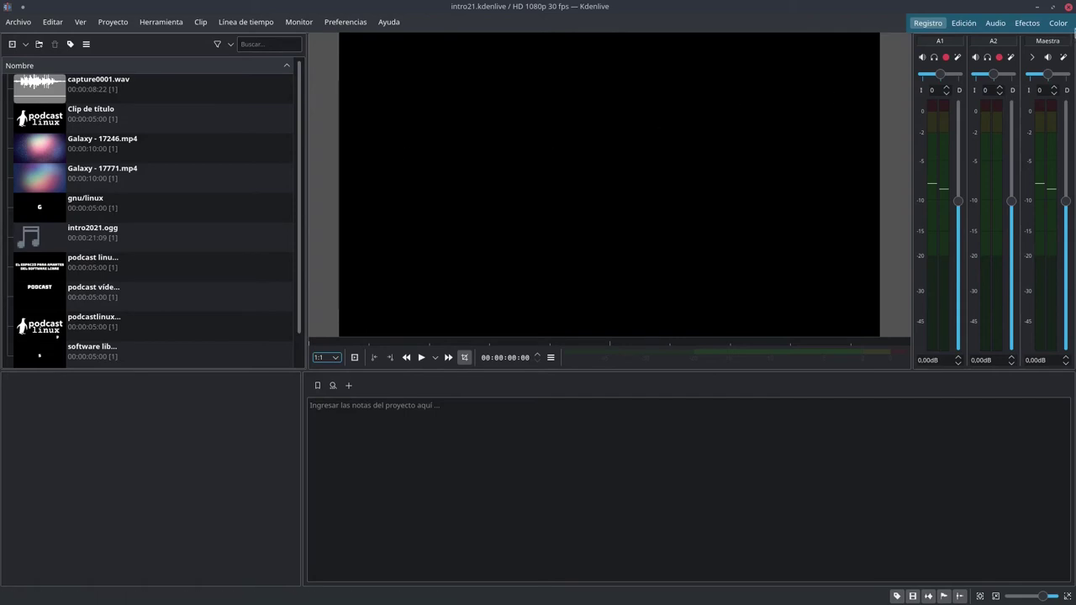
{"action": "left_click", "coordinate": [1057, 26]}
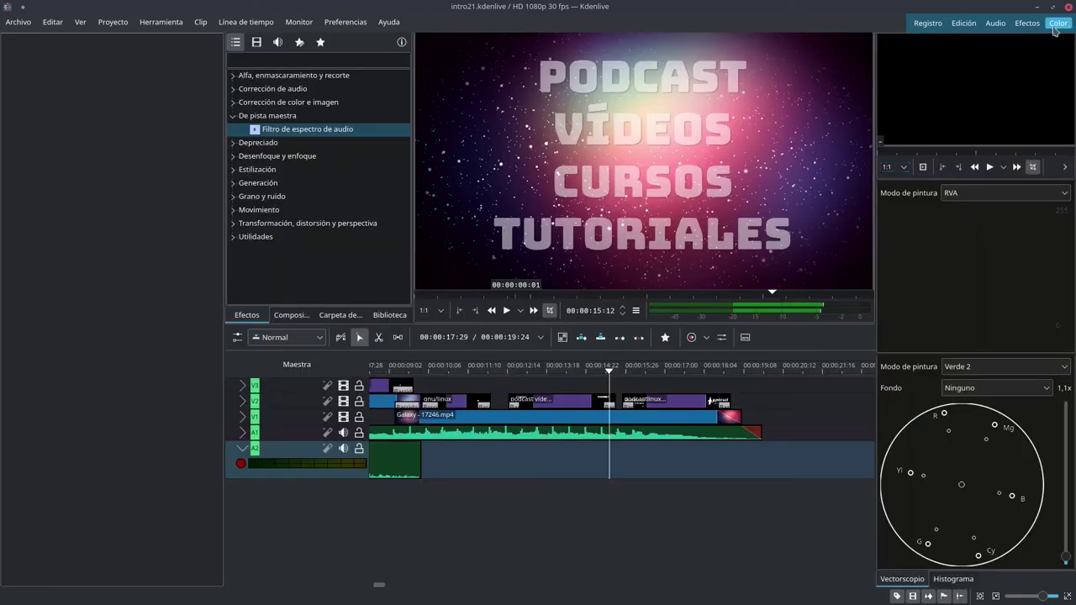
Step: Enable the Forzar el tema de íconos Brisa preference, switch it off, and enable it again
{"action": "left_click", "coordinate": [340, 26]}
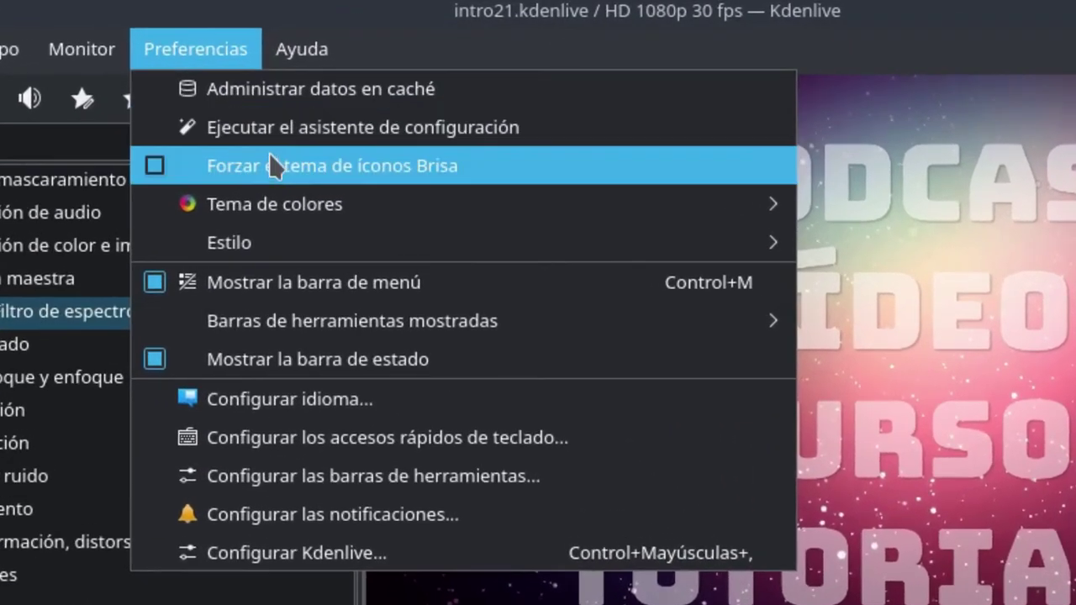
{"action": "left_click", "coordinate": [269, 165]}
{"action": "mouse_move", "coordinate": [282, 212]}
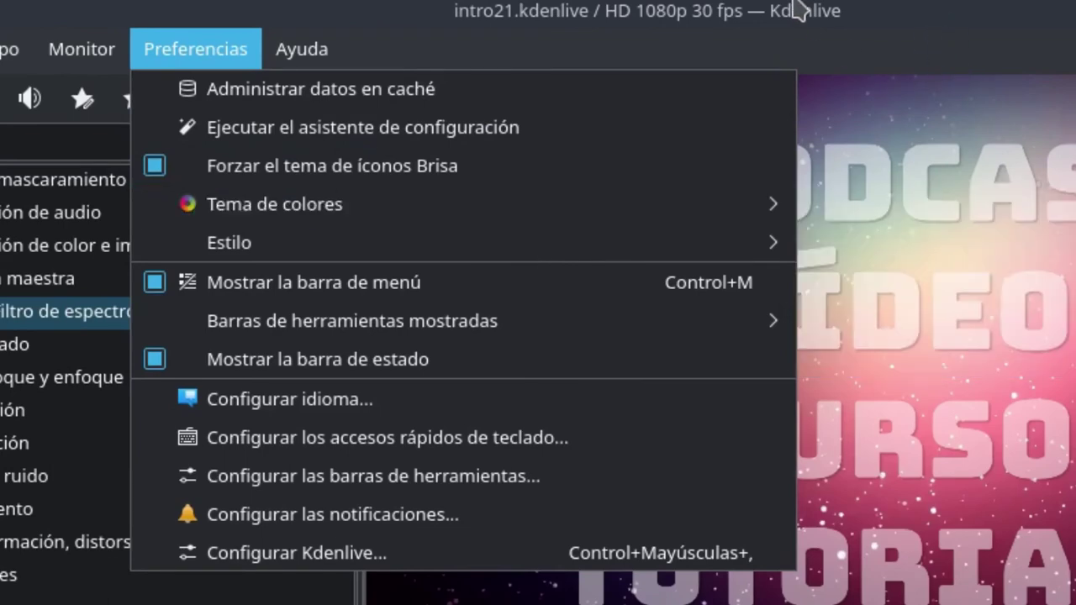
{"action": "left_click", "coordinate": [514, 166]}
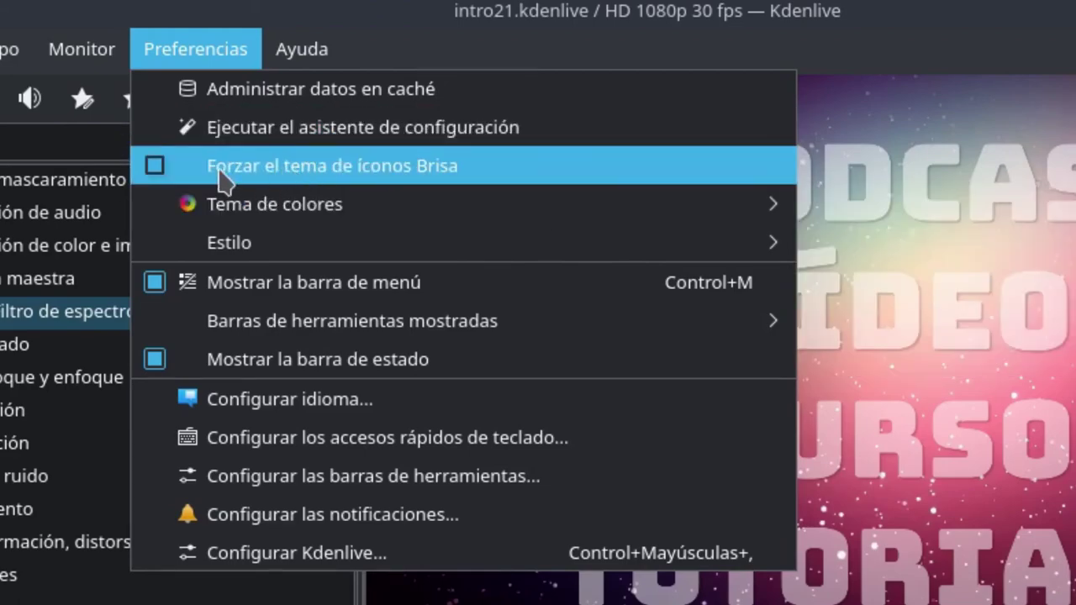
{"action": "left_click", "coordinate": [434, 166]}
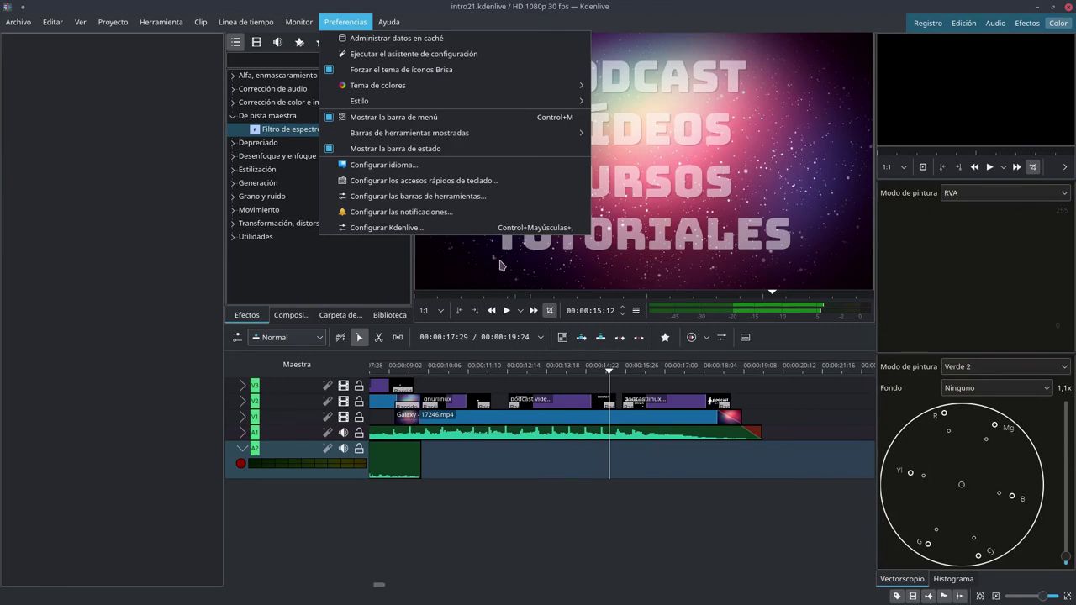
Step: Review the Varios, Opciones predeterminadas de proyectos, Clips de reemplazo and Línea de tiempo pages of the Kdenlive configuration, and cancel it
{"action": "left_click", "coordinate": [429, 227]}
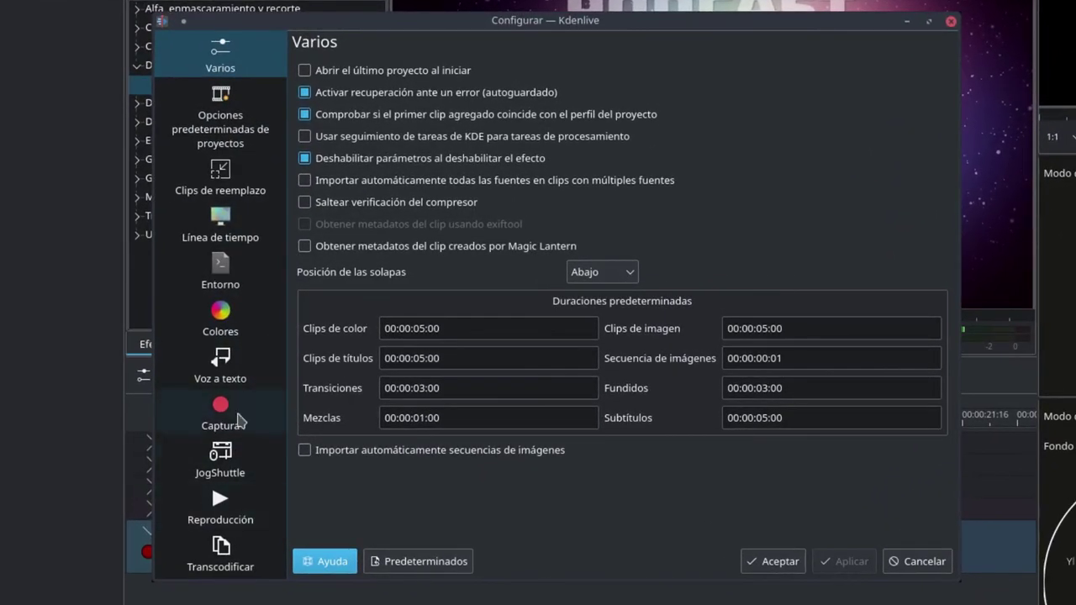
{"action": "left_click", "coordinate": [235, 144]}
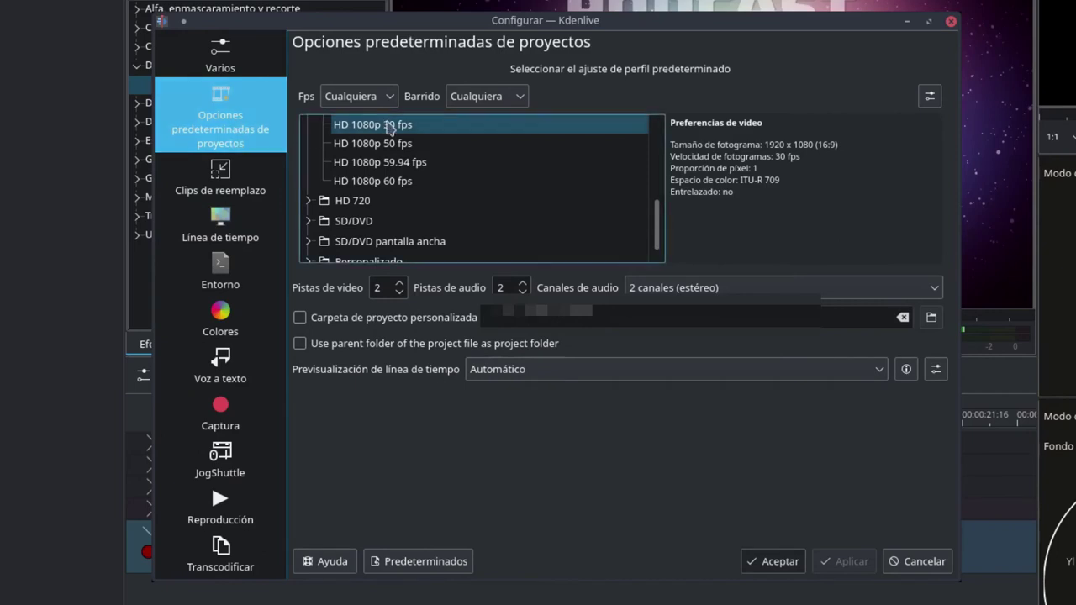
{"action": "left_click", "coordinate": [235, 185]}
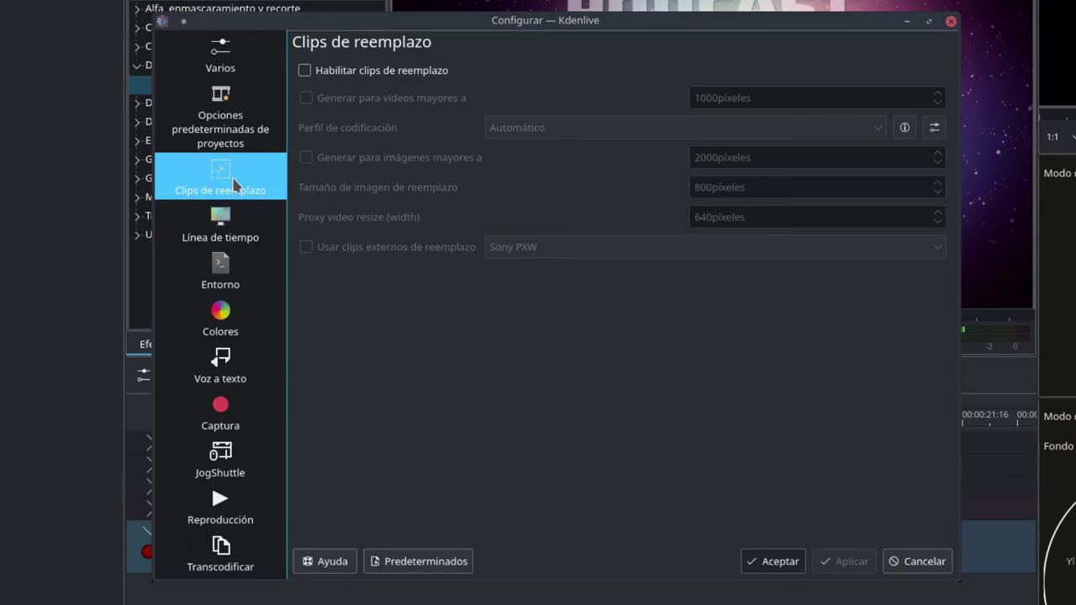
{"action": "left_click", "coordinate": [227, 225]}
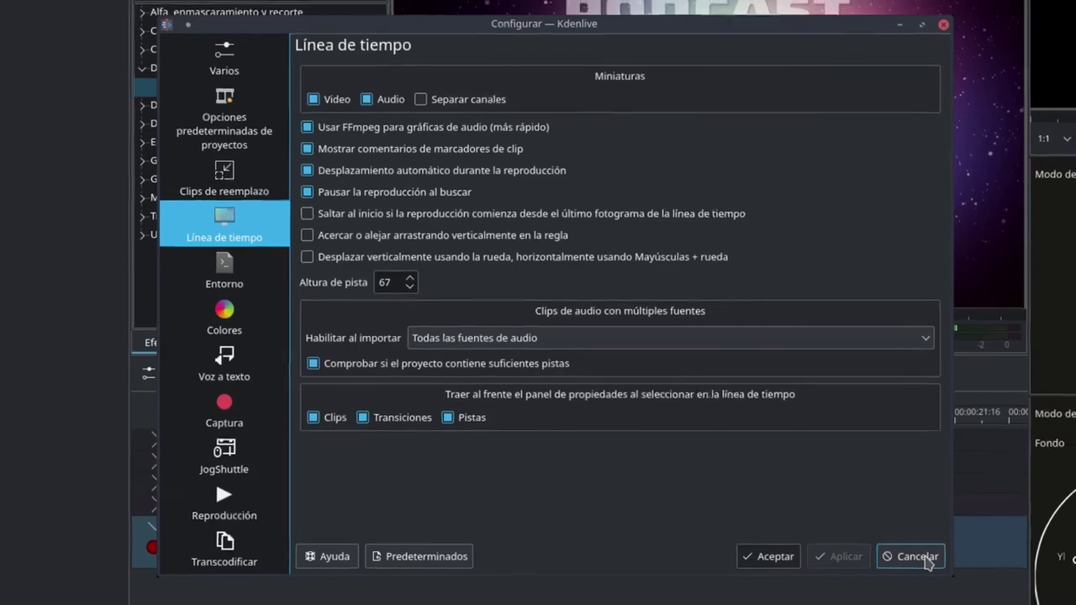
{"action": "left_click", "coordinate": [933, 565]}
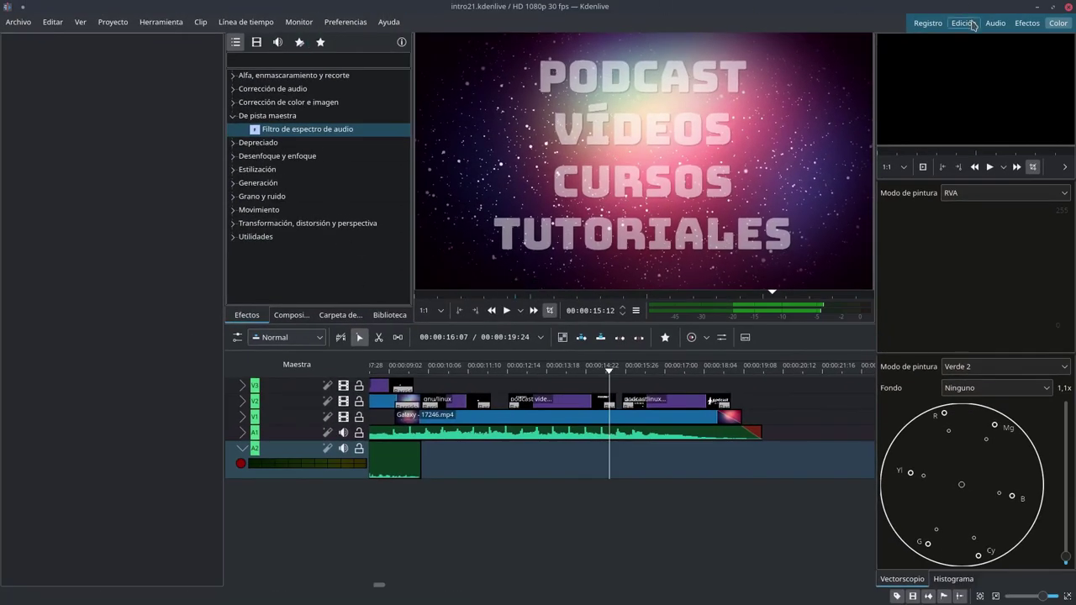
Step: Return to the Edición layout and look over the available project commands
{"action": "left_click", "coordinate": [964, 22]}
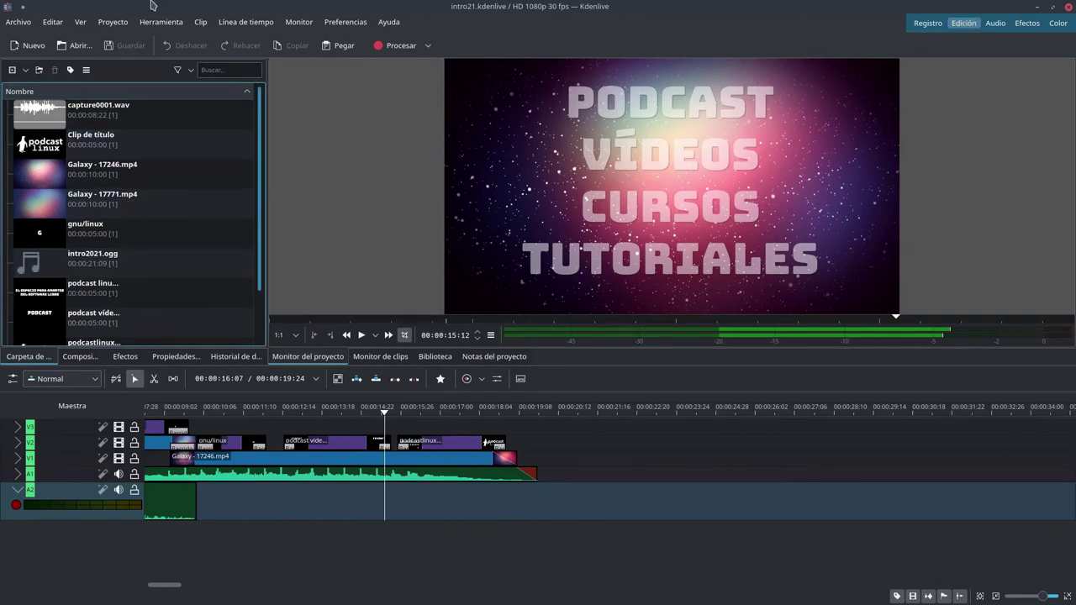
{"action": "left_click", "coordinate": [109, 23]}
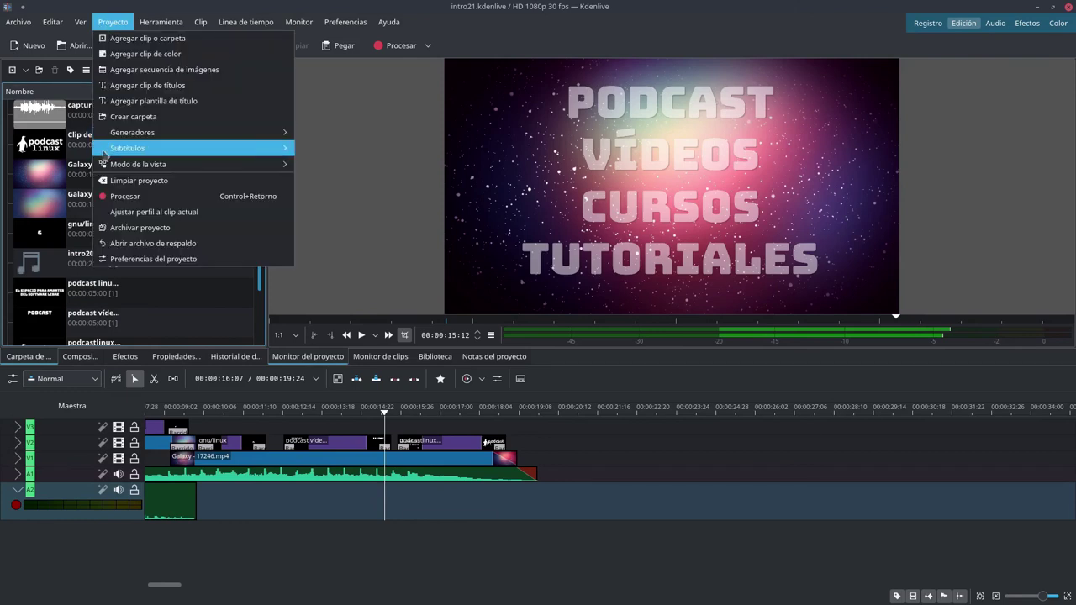
{"action": "left_click", "coordinate": [30, 357]}
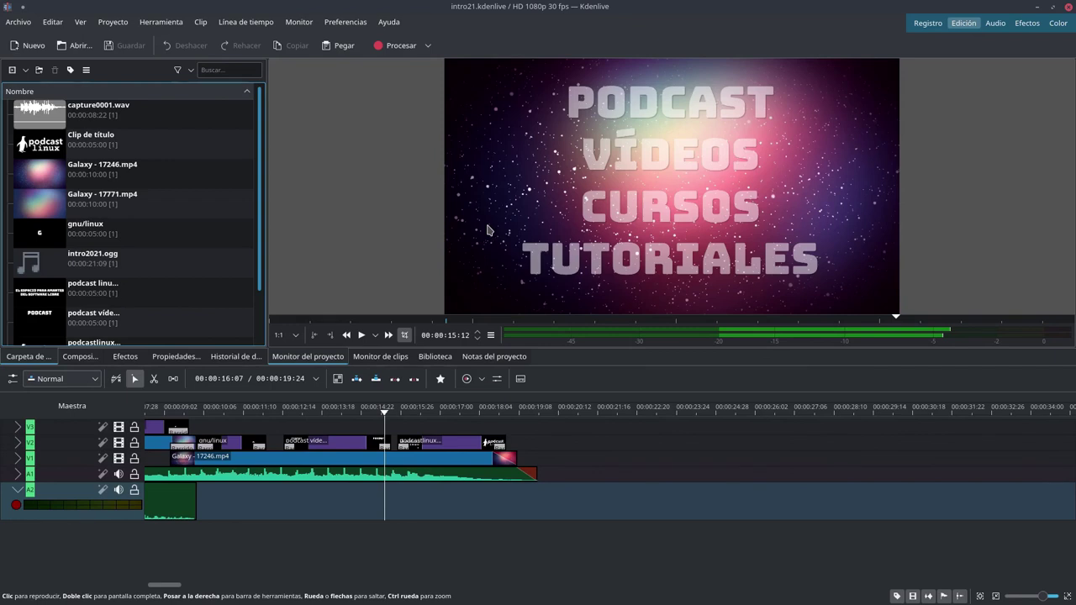
Step: Switch to the Podcast Linux website, browse the latest episodes, and open episode #136 to read through its page
{"action": "left_click", "coordinate": [233, 261]}
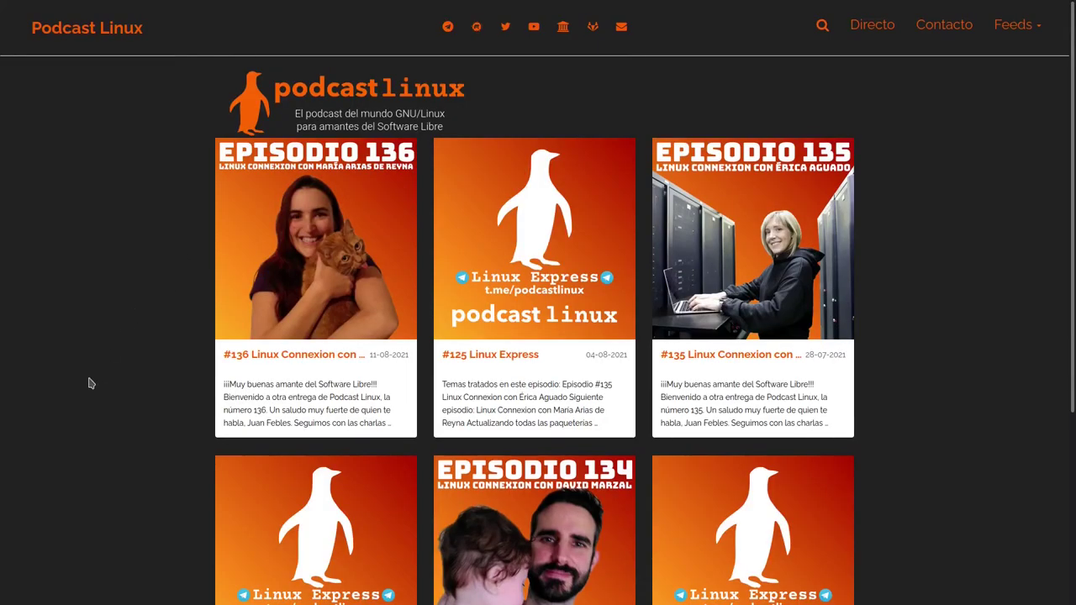
{"action": "scroll", "coordinate": [94, 376], "scroll_direction": "down", "scroll_amount": 3}
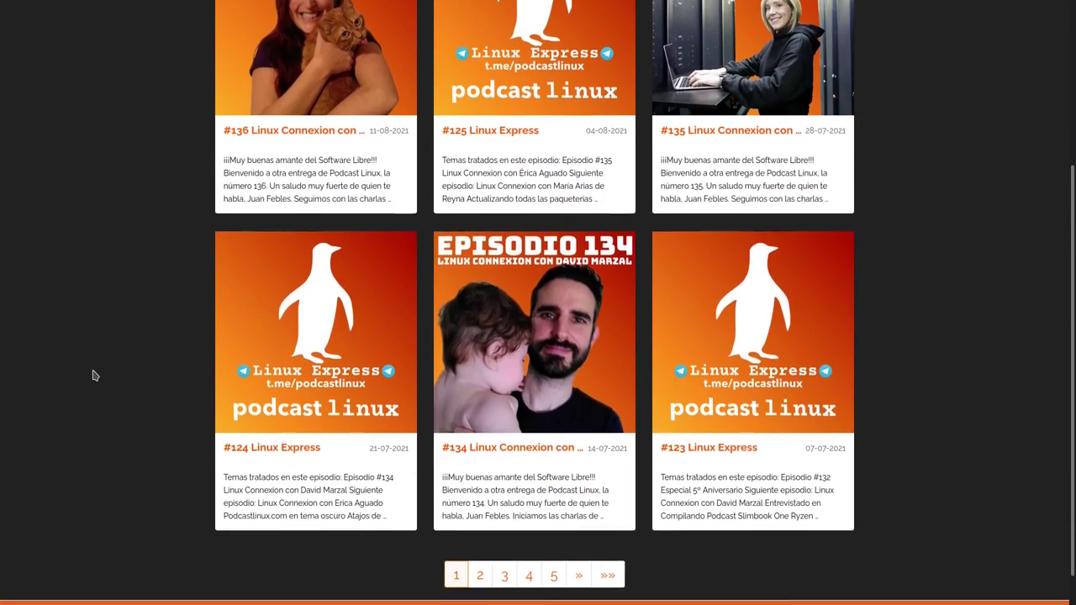
{"action": "left_click", "coordinate": [352, 125]}
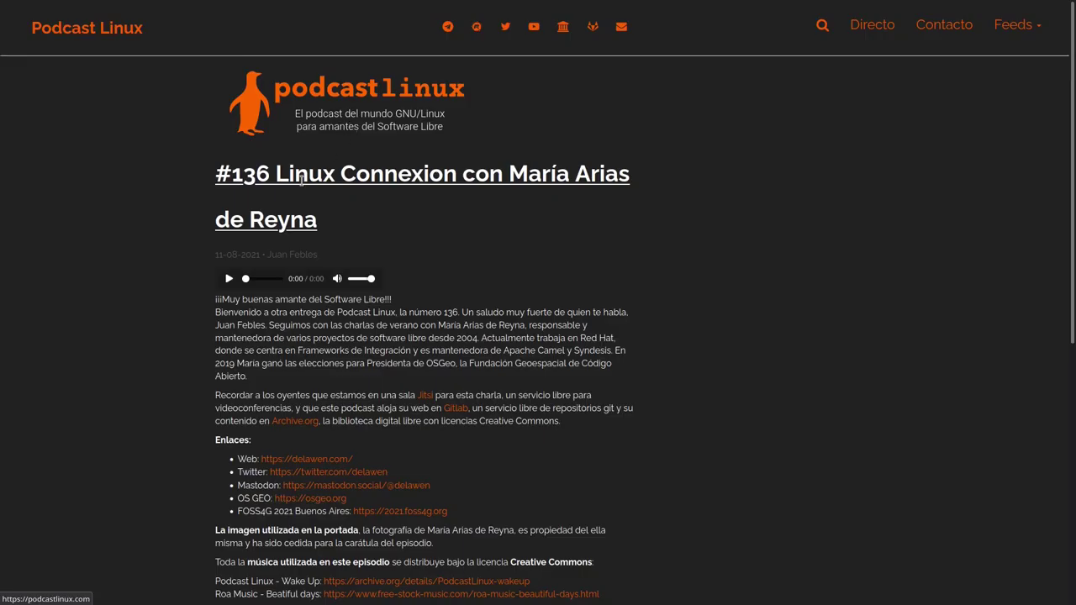
{"action": "scroll", "coordinate": [164, 353], "scroll_direction": "down", "scroll_amount": 3}
{"action": "scroll", "coordinate": [166, 352], "scroll_direction": "up", "scroll_amount": 5}
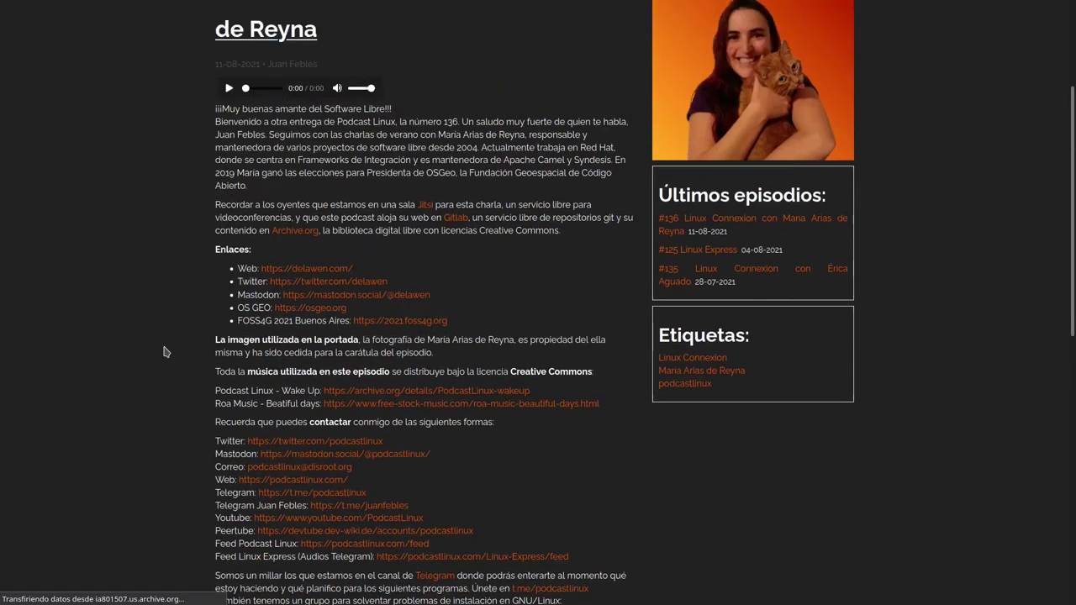
{"action": "scroll", "coordinate": [166, 352], "scroll_direction": "down", "scroll_amount": 1}
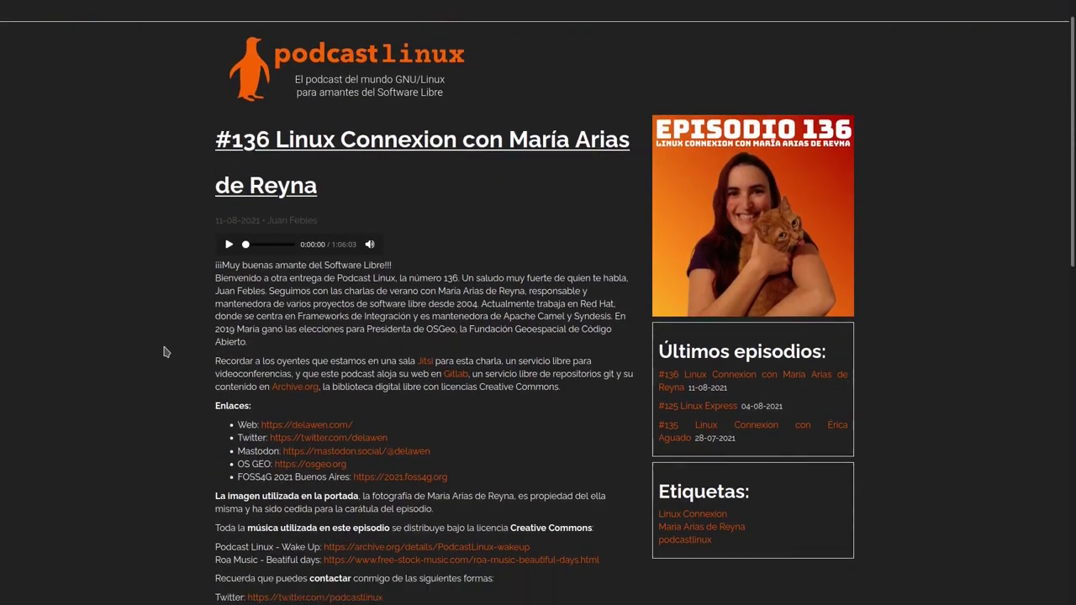